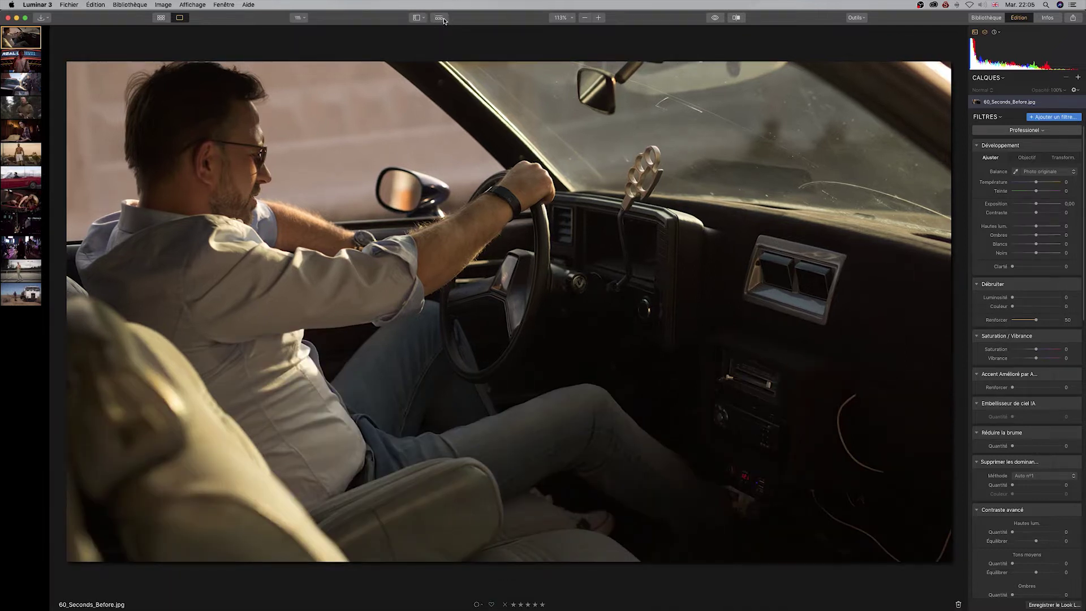
Show the Luminar Looks strip and review the available looks collections, keeping the Utilisateur Luminar Looks collection
{"action": "left_click", "coordinate": [441, 18]}
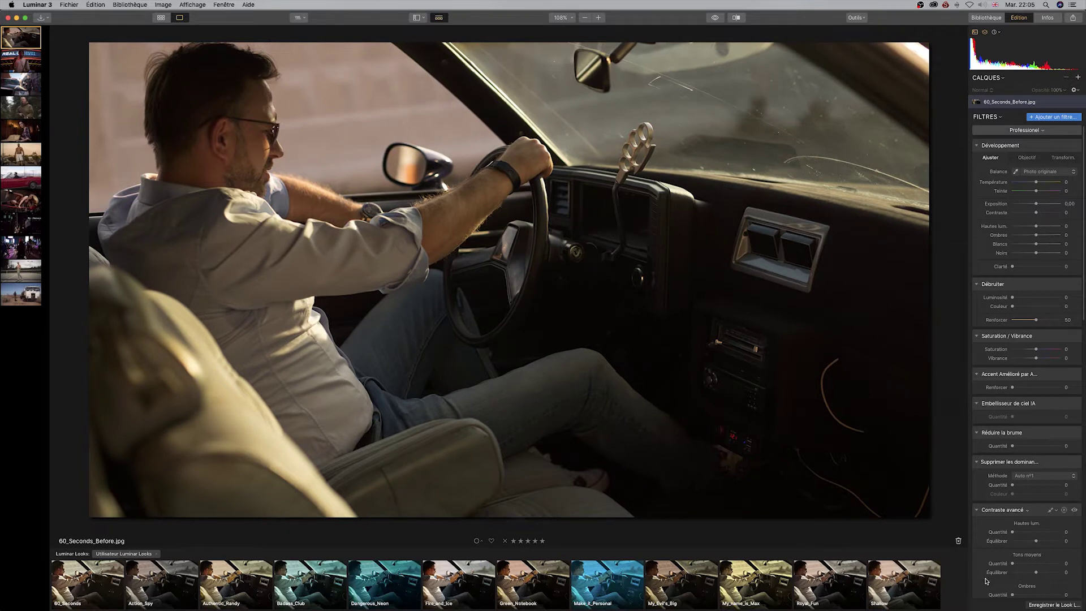
{"action": "left_click", "coordinate": [126, 554]}
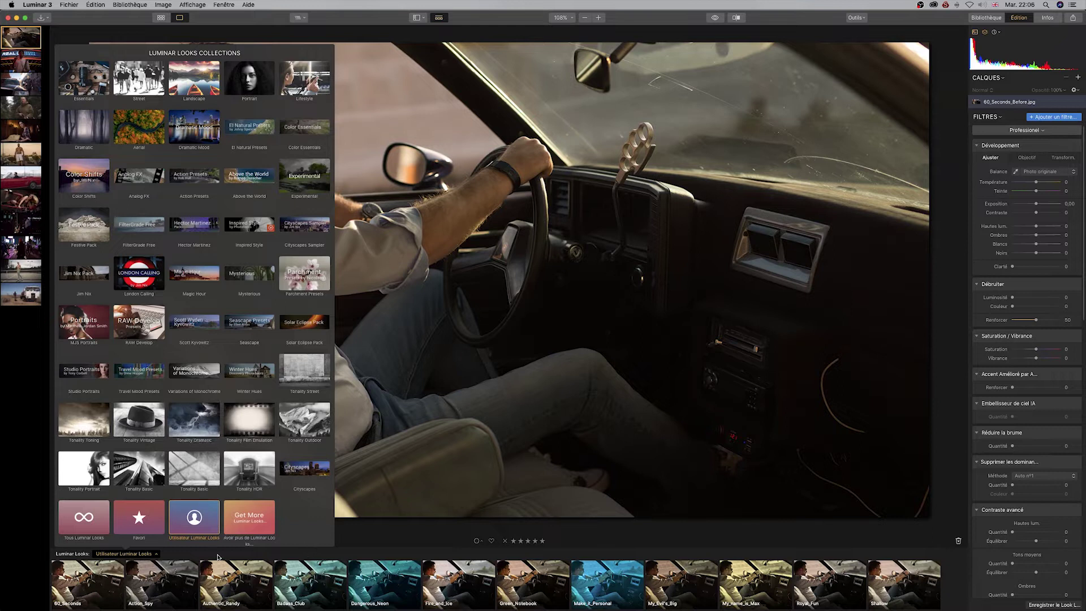
{"action": "left_click", "coordinate": [405, 538]}
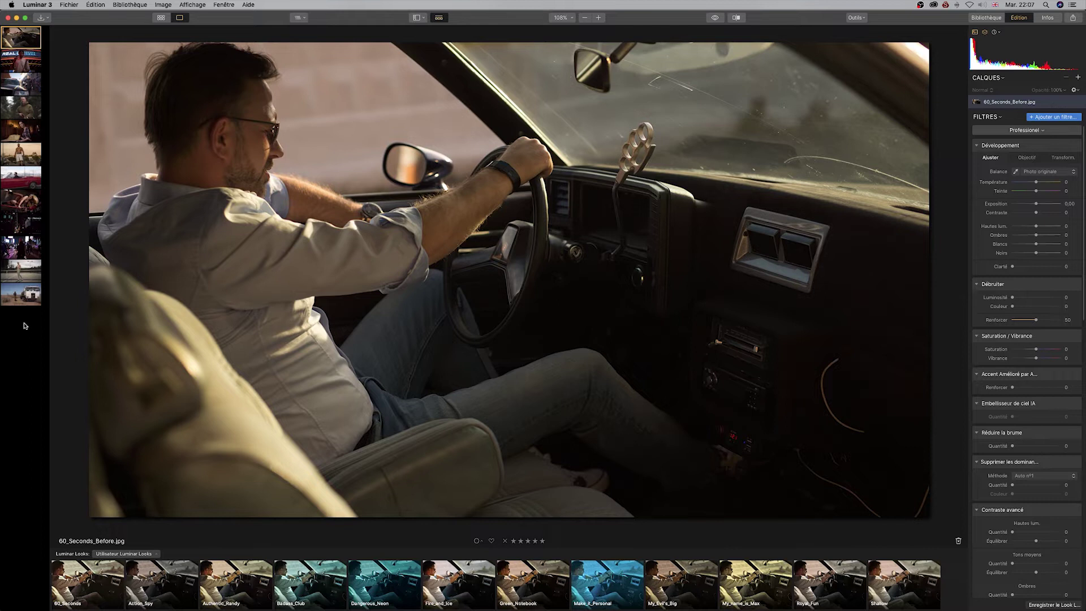
Apply the 60_Seconds look to the photo of the driver and compare it with the original
{"action": "left_click", "coordinate": [77, 581]}
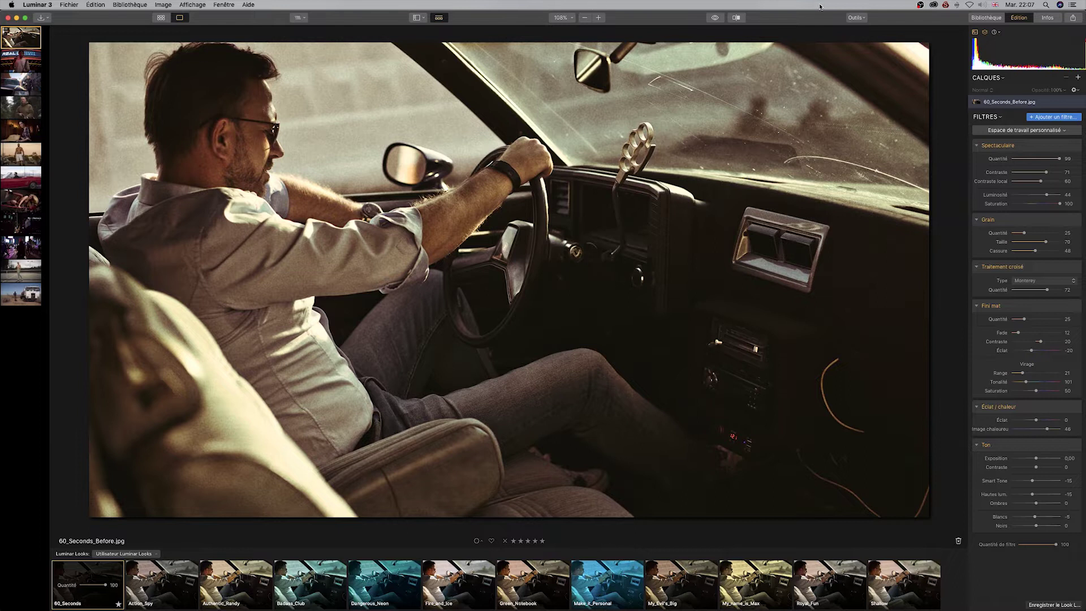
{"action": "left_click", "coordinate": [716, 18]}
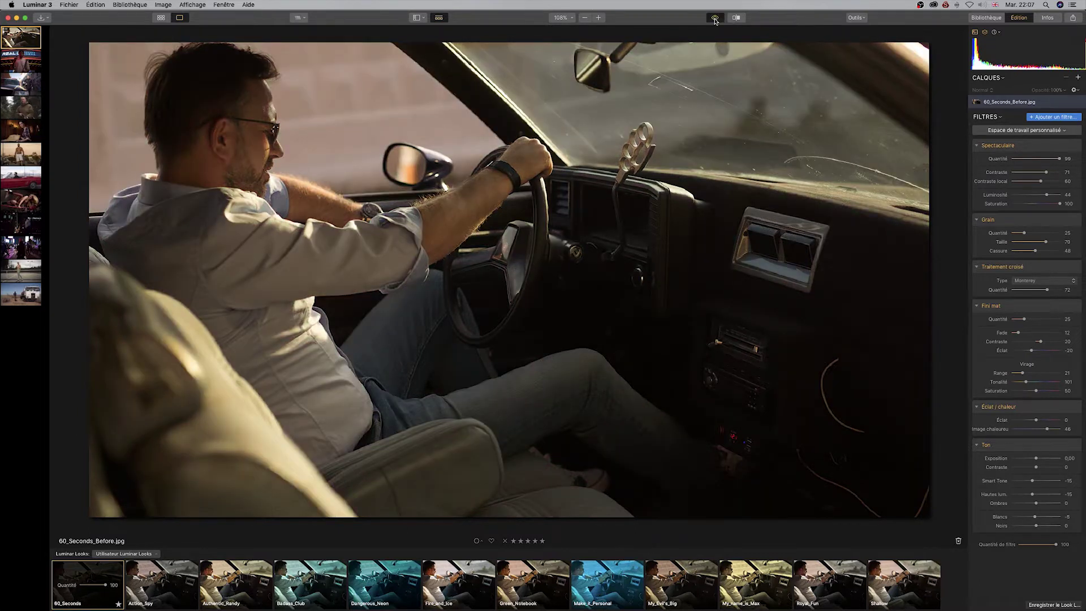
{"action": "left_click", "coordinate": [715, 18]}
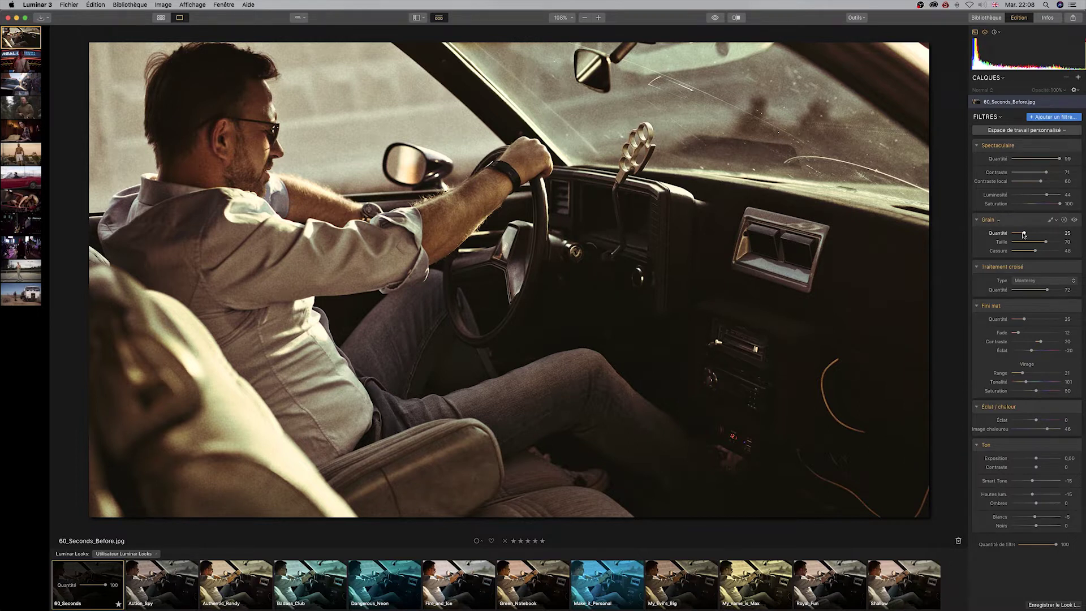
Set the Grain amount to 0 and the Spectaculaire filter to amount 52 with contrast 91
{"action": "left_click_drag", "start_coordinate": [1024, 233], "coordinate": [975, 240]}
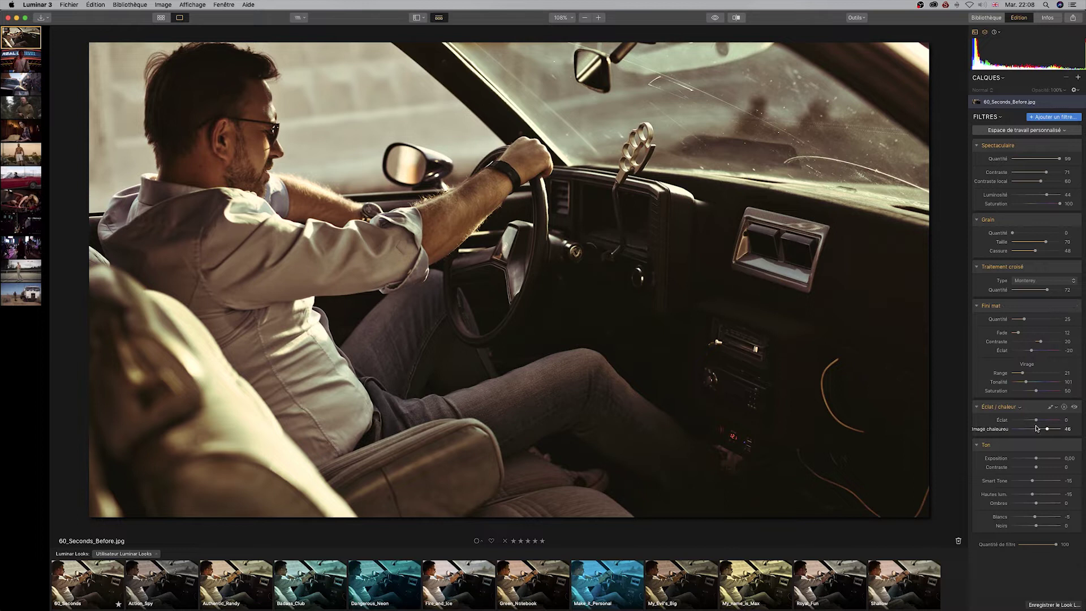
{"action": "left_click", "coordinate": [716, 18]}
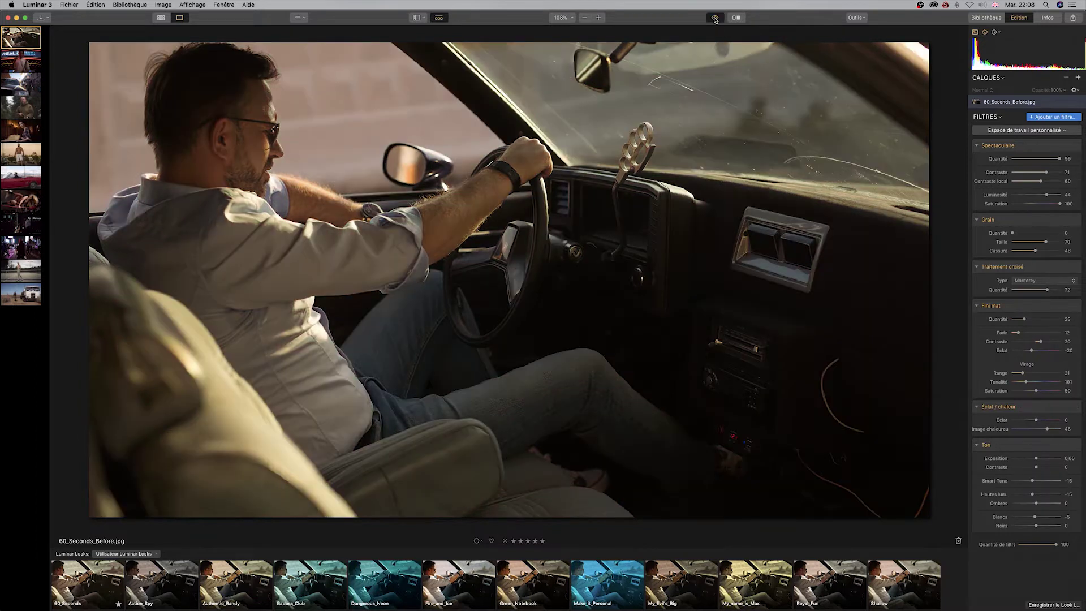
{"action": "left_click_drag", "start_coordinate": [1012, 233], "coordinate": [967, 246]}
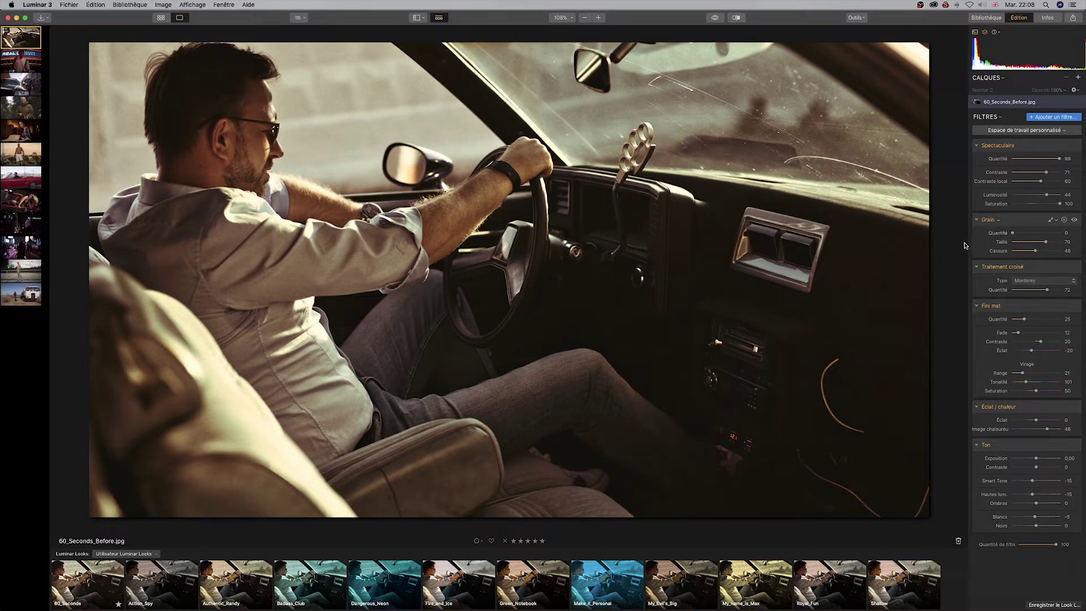
{"action": "mouse_move", "coordinate": [1059, 159]}
{"action": "left_mouse_down"}
{"action": "mouse_move", "coordinate": [992, 167]}
{"action": "mouse_move", "coordinate": [1069, 160]}
{"action": "mouse_move", "coordinate": [1037, 162]}
{"action": "mouse_move", "coordinate": [1069, 175]}
{"action": "mouse_move", "coordinate": [1024, 174]}
{"action": "mouse_move", "coordinate": [1056, 173]}
{"action": "left_mouse_up"}
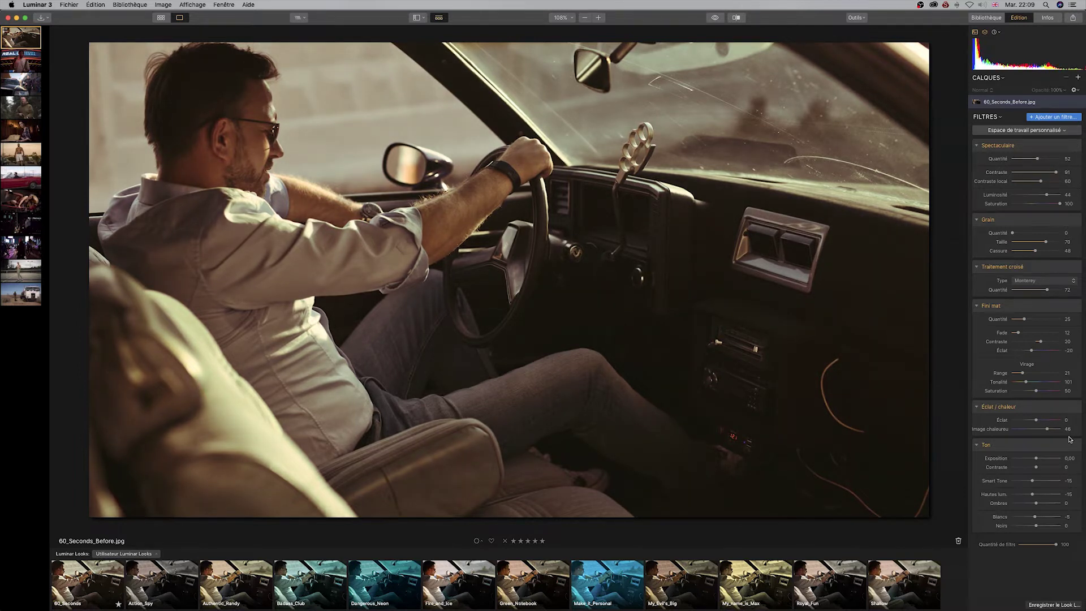
Set the Fini mat amount to 35 and the Smart Tone of the Ton filter to 25
{"action": "mouse_move", "coordinate": [1024, 319]}
{"action": "left_mouse_down"}
{"action": "mouse_move", "coordinate": [1052, 322]}
{"action": "mouse_move", "coordinate": [1029, 321]}
{"action": "left_mouse_up"}
{"action": "left_click_drag", "start_coordinate": [1033, 481], "coordinate": [1044, 484]}
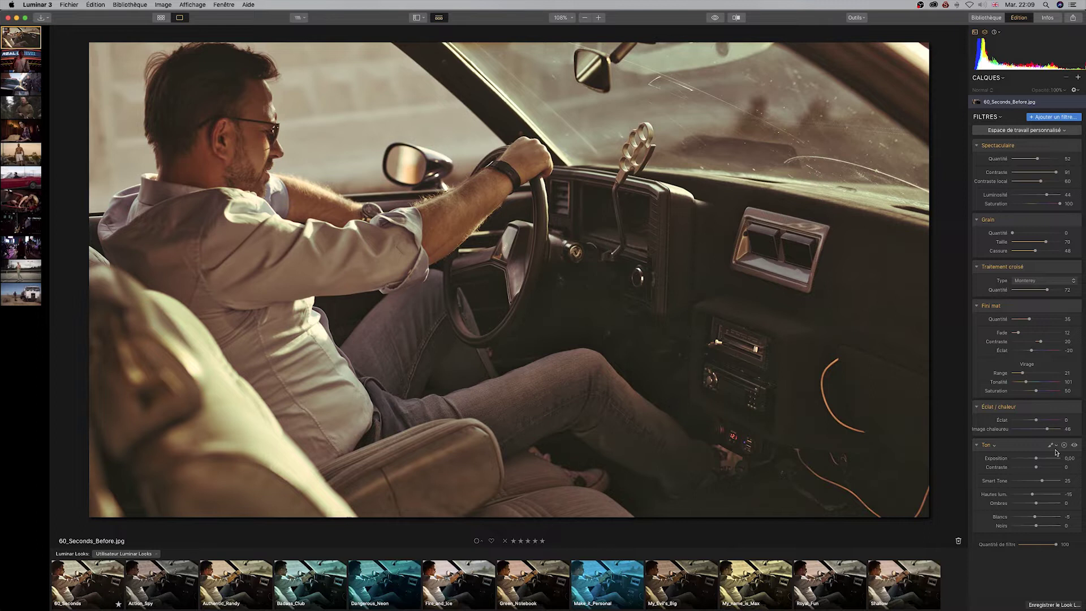
{"action": "mouse_move", "coordinate": [1043, 481]}
{"action": "left_mouse_down"}
{"action": "mouse_move", "coordinate": [1033, 482]}
{"action": "mouse_move", "coordinate": [1064, 481]}
{"action": "mouse_move", "coordinate": [1043, 482]}
{"action": "left_mouse_up"}
Apply the Make_it_Personal look to Make_it_Personal_Before.jpg and compare it with the original
{"action": "left_click", "coordinate": [9, 58]}
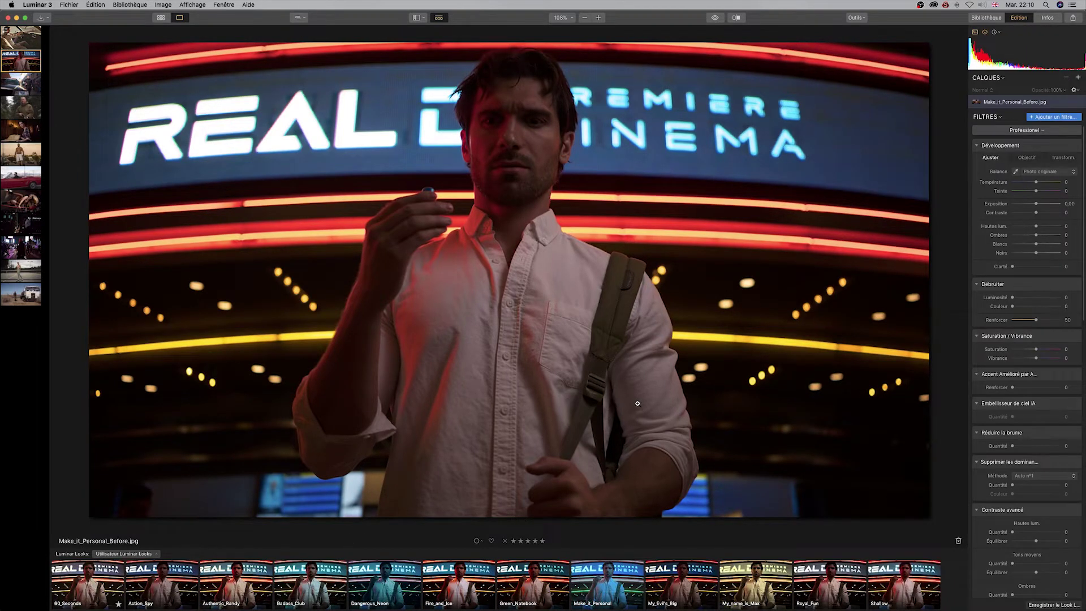
{"action": "left_click", "coordinate": [605, 591]}
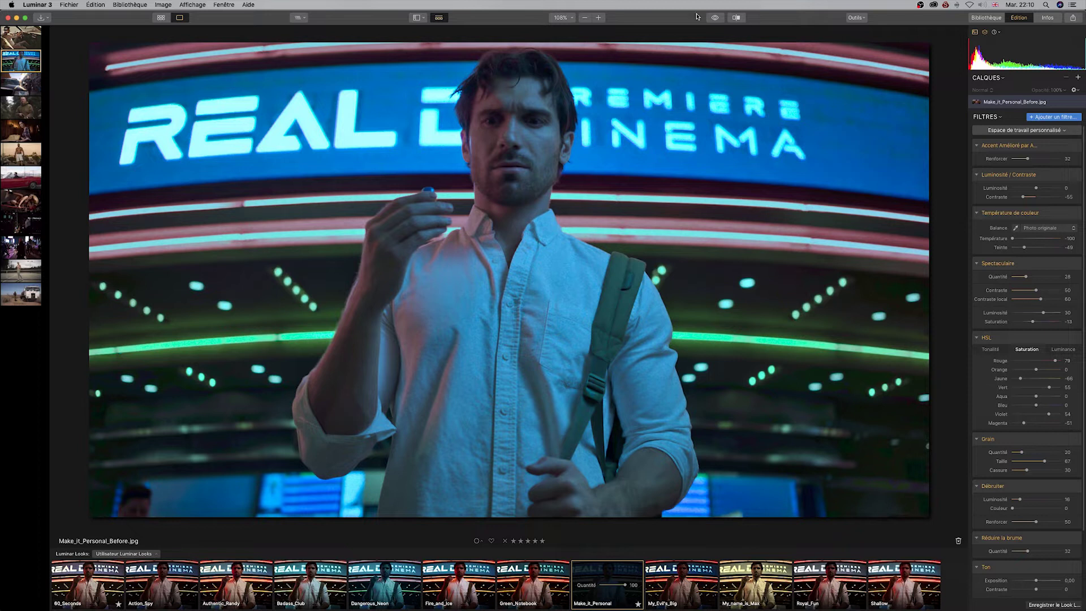
{"action": "left_click", "coordinate": [715, 18]}
{"action": "left_click", "coordinate": [716, 19]}
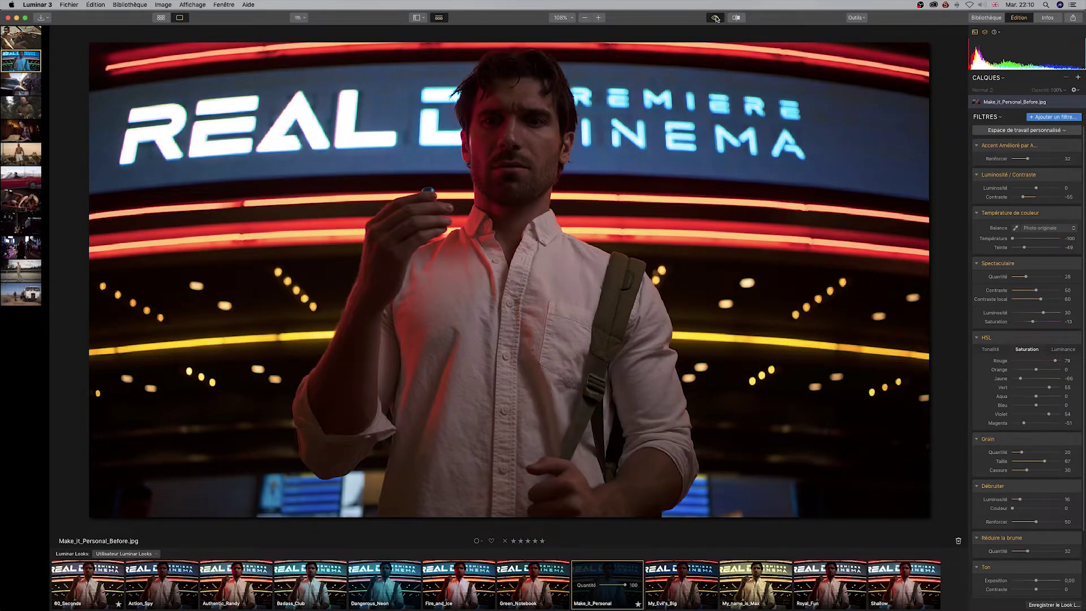
{"action": "left_click", "coordinate": [716, 18]}
{"action": "left_click", "coordinate": [717, 18]}
{"action": "left_click", "coordinate": [716, 19]}
Apply the My_Evil's_Big look to My_Evil_s_Big_Before.jpg and compare it with the original
{"action": "left_click", "coordinate": [28, 90]}
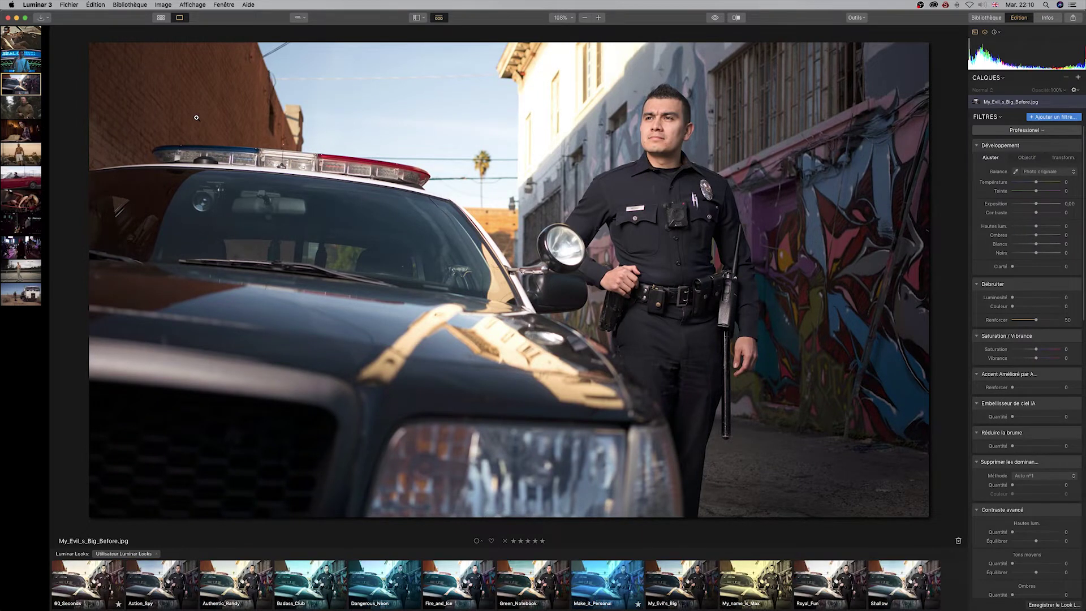
{"action": "left_click", "coordinate": [679, 581]}
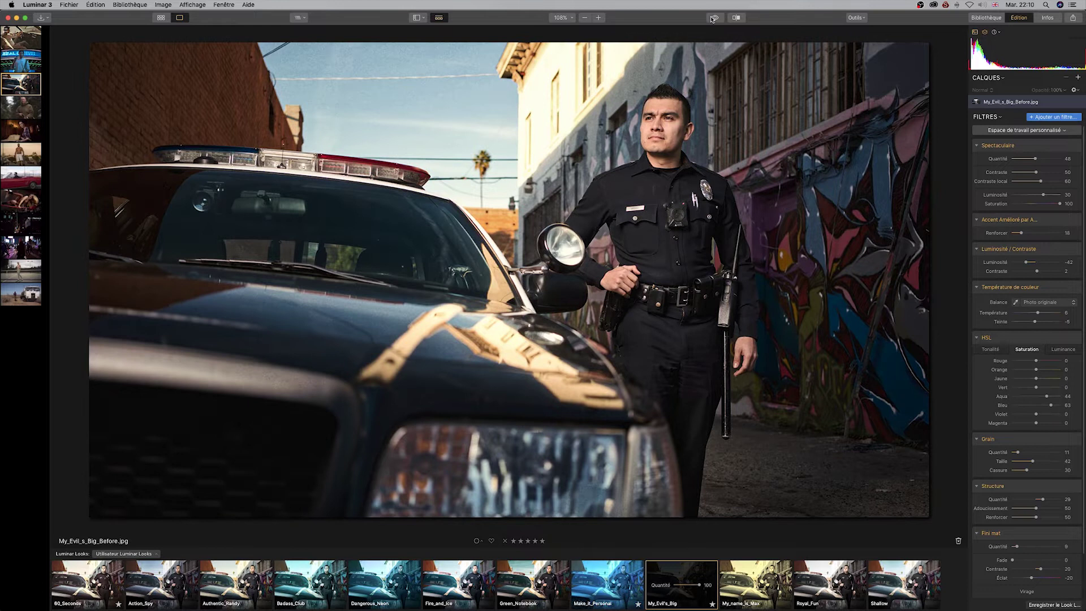
{"action": "left_click_drag", "start_coordinate": [712, 18], "coordinate": [712, 18]}
{"action": "left_click", "coordinate": [715, 18]}
Open Action_Spy_Before.jpg and apply the Action_Spy look to it
{"action": "left_click", "coordinate": [21, 107]}
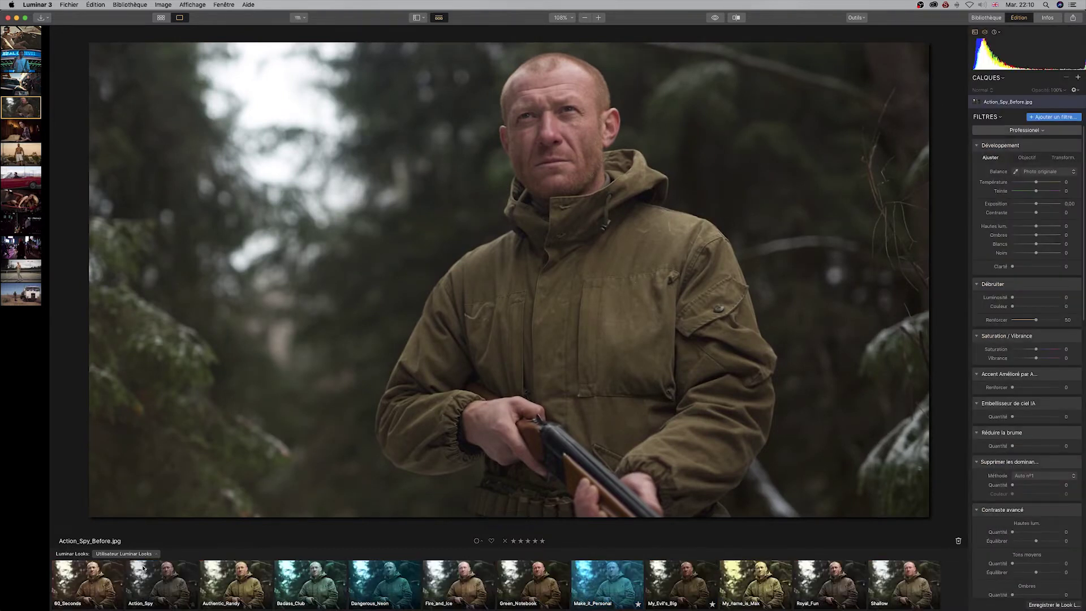
{"action": "left_click", "coordinate": [159, 589]}
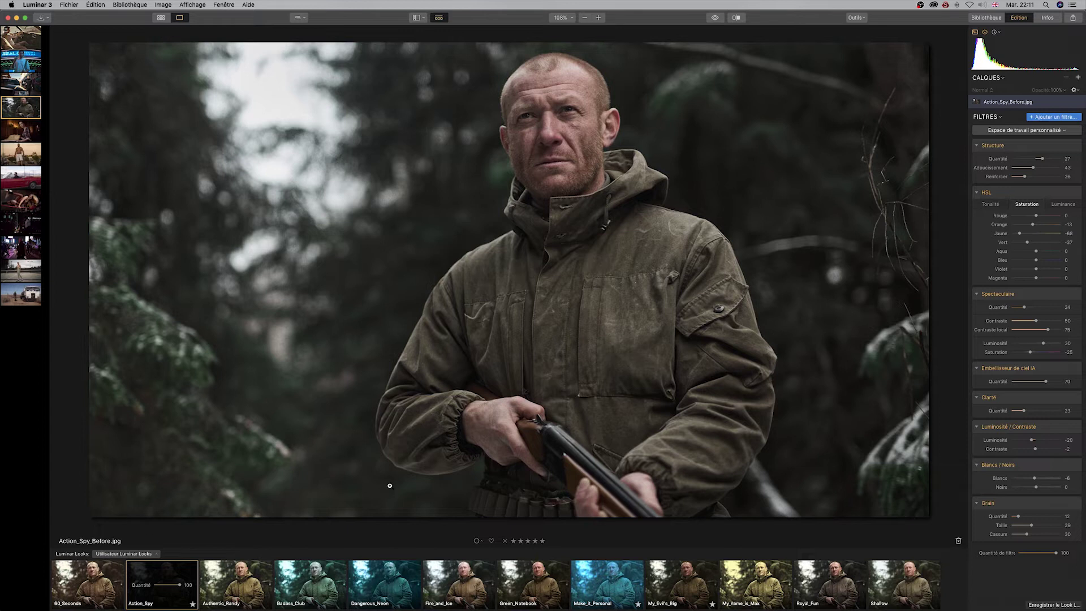
Apply the Royal_Fun look to Royal_Fun_Before.jpg and compare before and after with the split view
{"action": "left_click", "coordinate": [7, 134]}
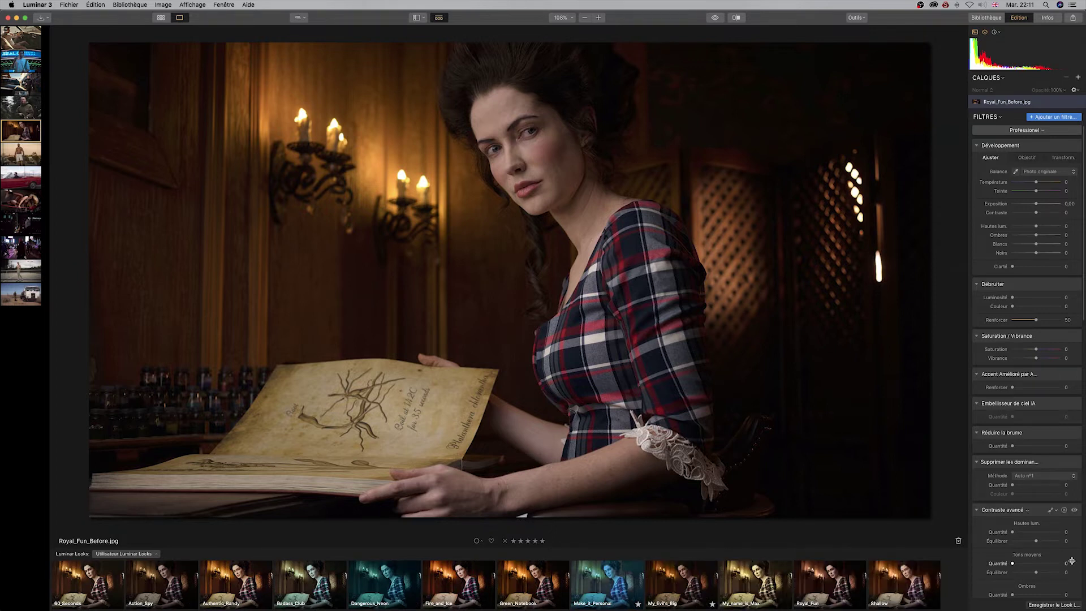
{"action": "left_click", "coordinate": [810, 579]}
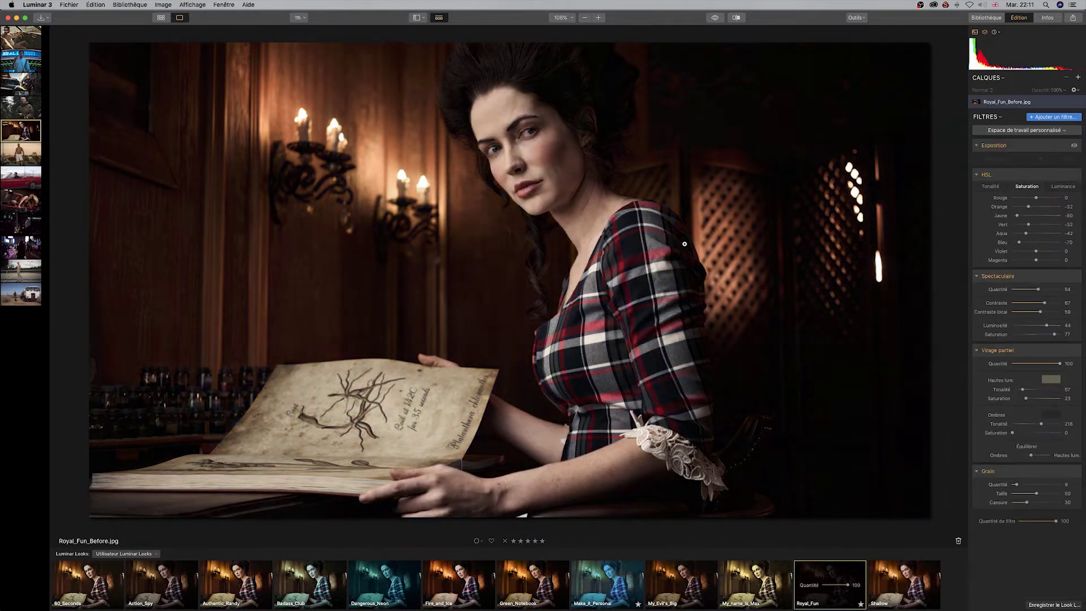
{"action": "left_click", "coordinate": [716, 18]}
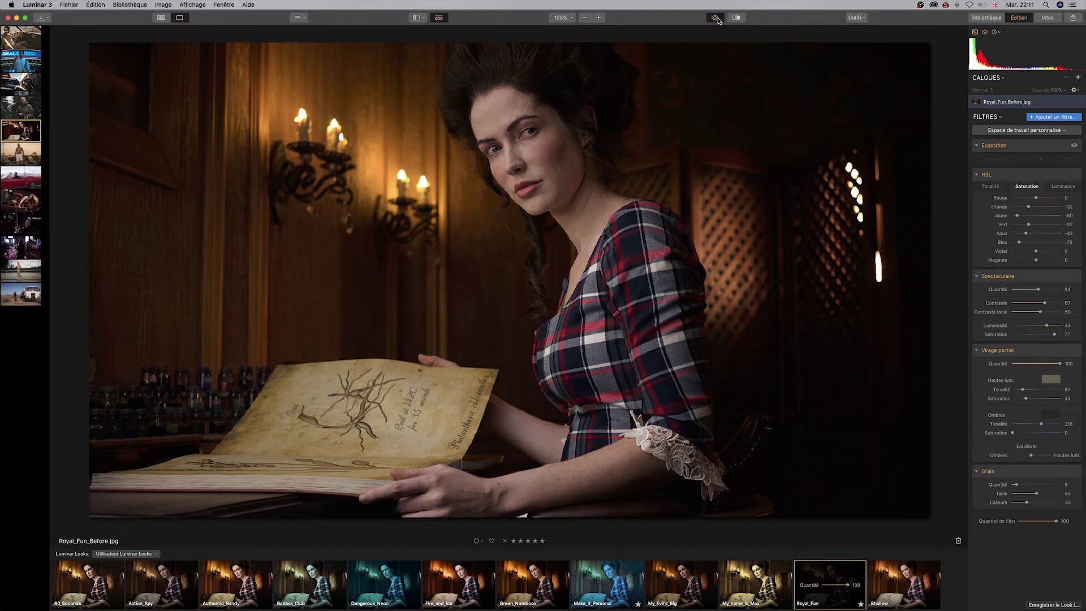
{"action": "left_click", "coordinate": [736, 18]}
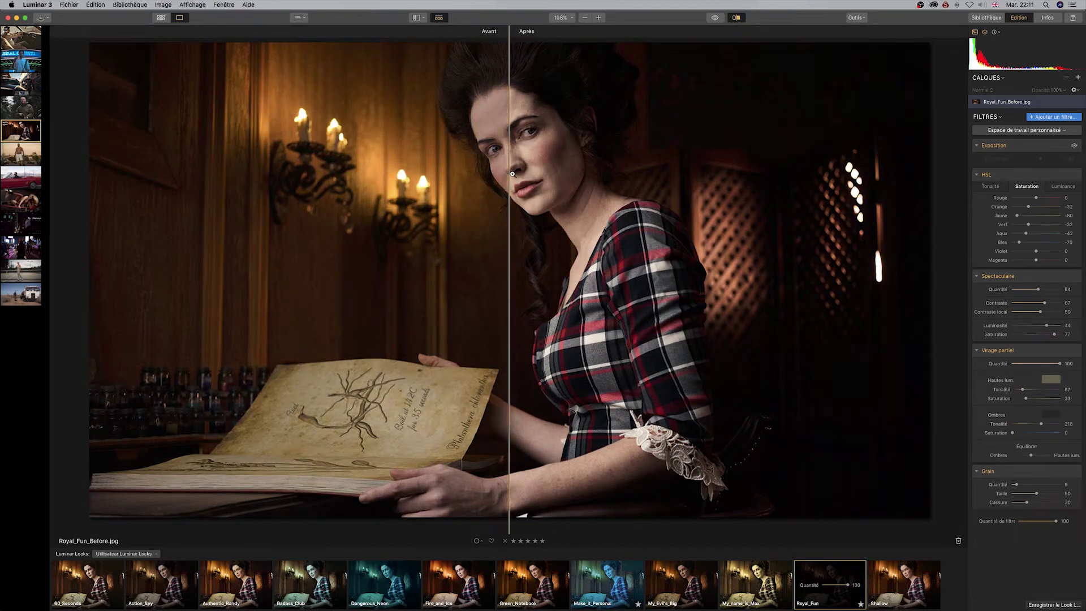
{"action": "left_click_drag", "start_coordinate": [510, 175], "coordinate": [2, 259]}
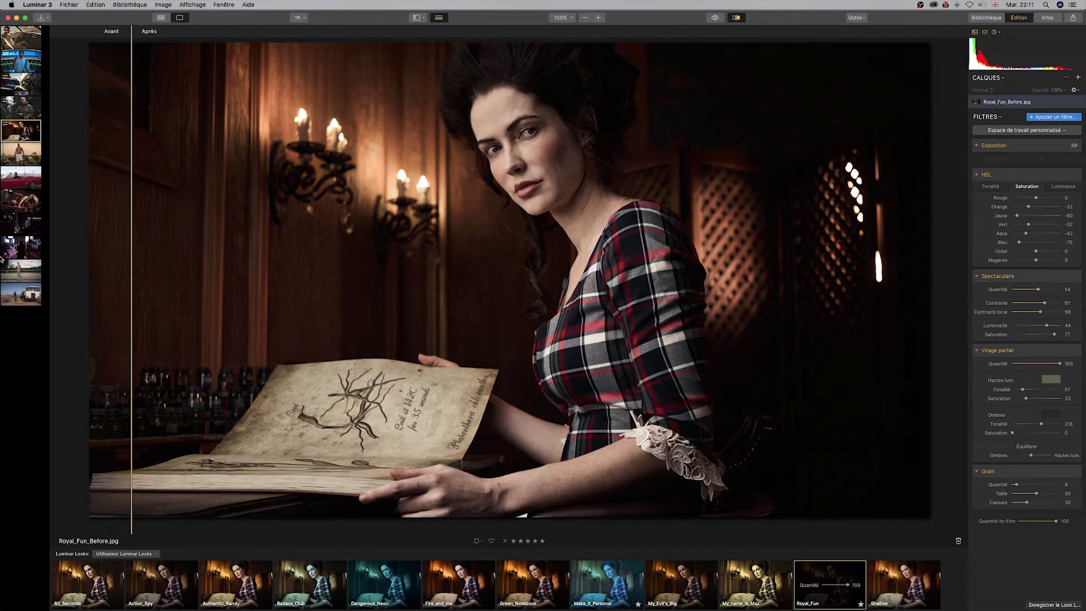
Apply the Shallow look to Shallow_Before.jpg and compare it with the original
{"action": "left_click", "coordinate": [26, 162]}
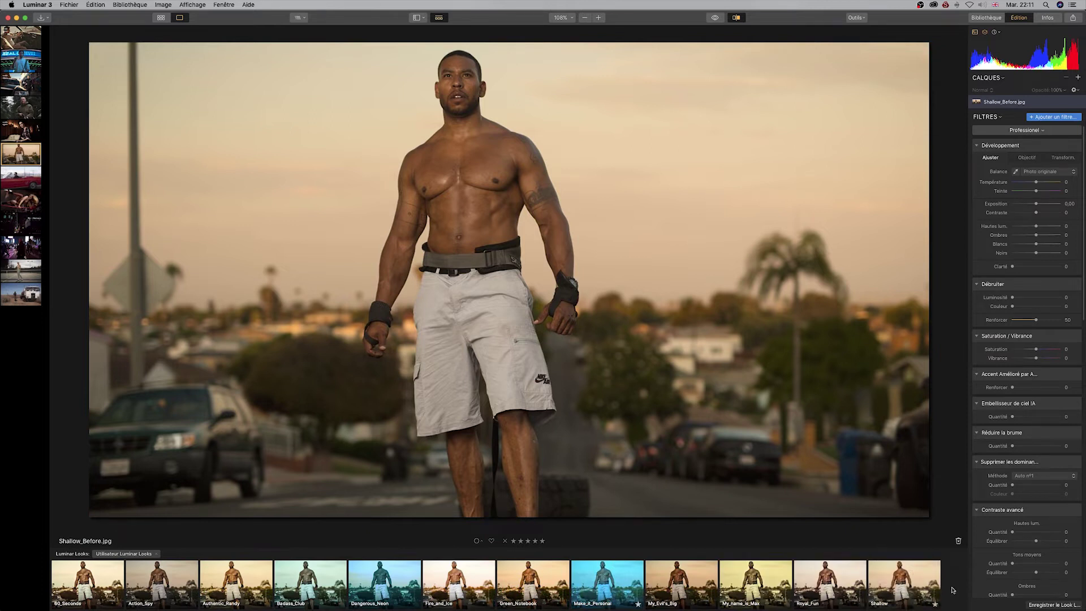
{"action": "left_click", "coordinate": [906, 580]}
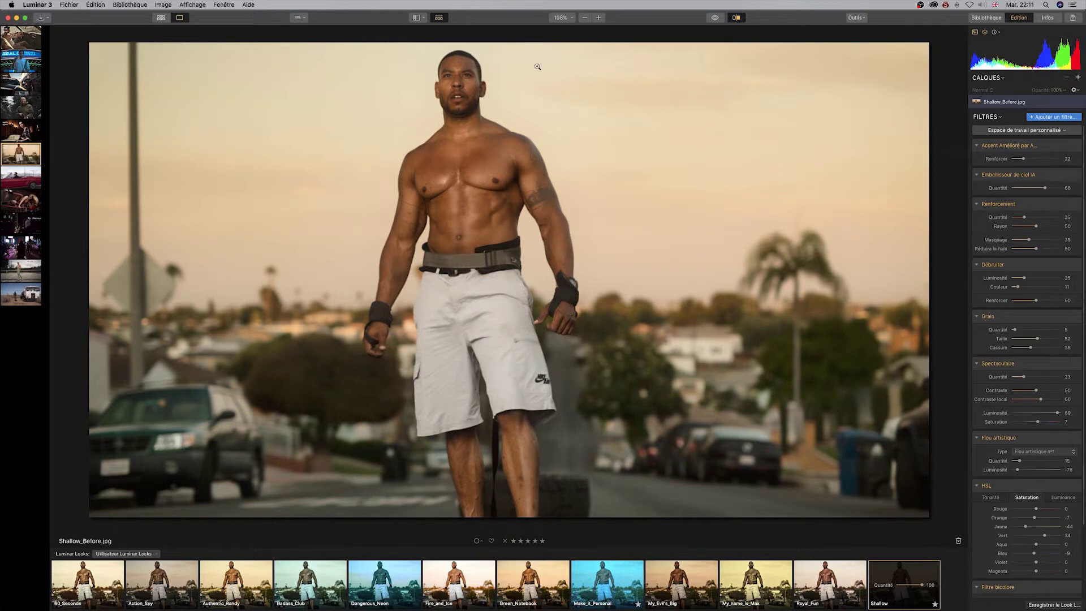
{"action": "left_click", "coordinate": [715, 19]}
{"action": "left_click", "coordinate": [715, 18]}
{"action": "left_click", "coordinate": [715, 19]}
Zoom in to 200% on the man's upper body and compare the look with the original
{"action": "left_click", "coordinate": [487, 191]}
{"action": "left_click", "coordinate": [485, 193]}
{"action": "left_click", "coordinate": [489, 166]}
{"action": "left_click", "coordinate": [715, 18]}
{"action": "left_click", "coordinate": [715, 17]}
{"action": "left_click", "coordinate": [715, 18]}
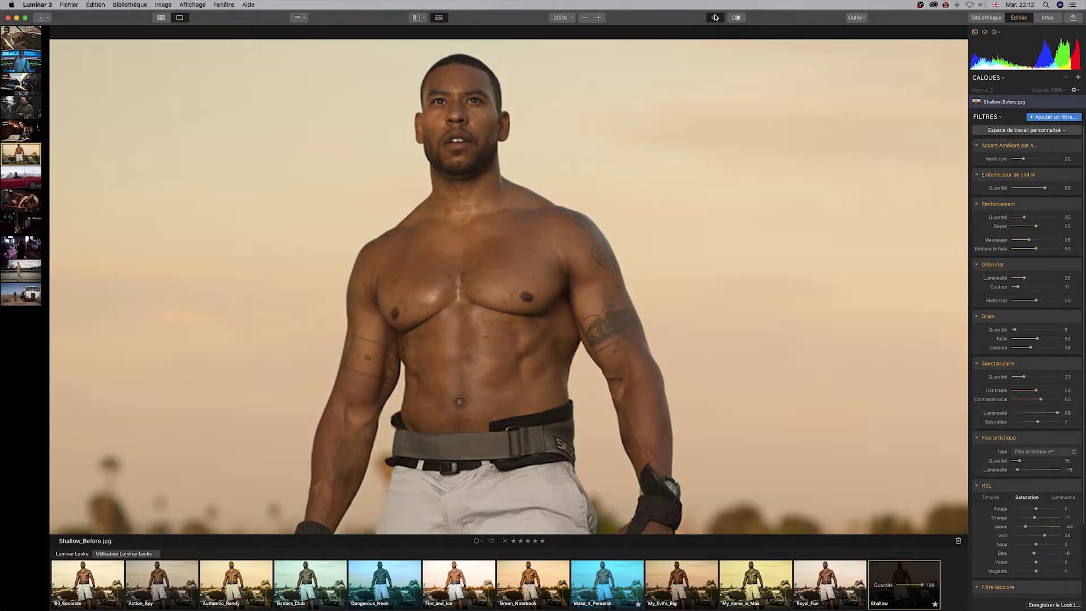
{"action": "left_click", "coordinate": [715, 18]}
Set the zoom to 100% and compare the whole Shallow photo with its original several times
{"action": "left_click", "coordinate": [572, 17]}
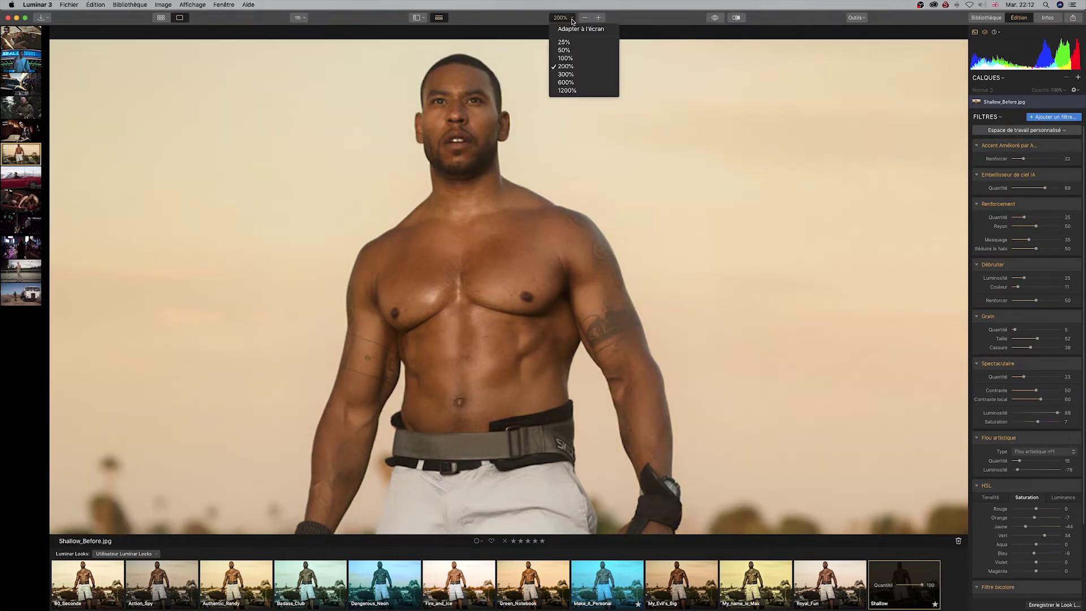
{"action": "left_click", "coordinate": [571, 55]}
{"action": "left_click", "coordinate": [715, 18]}
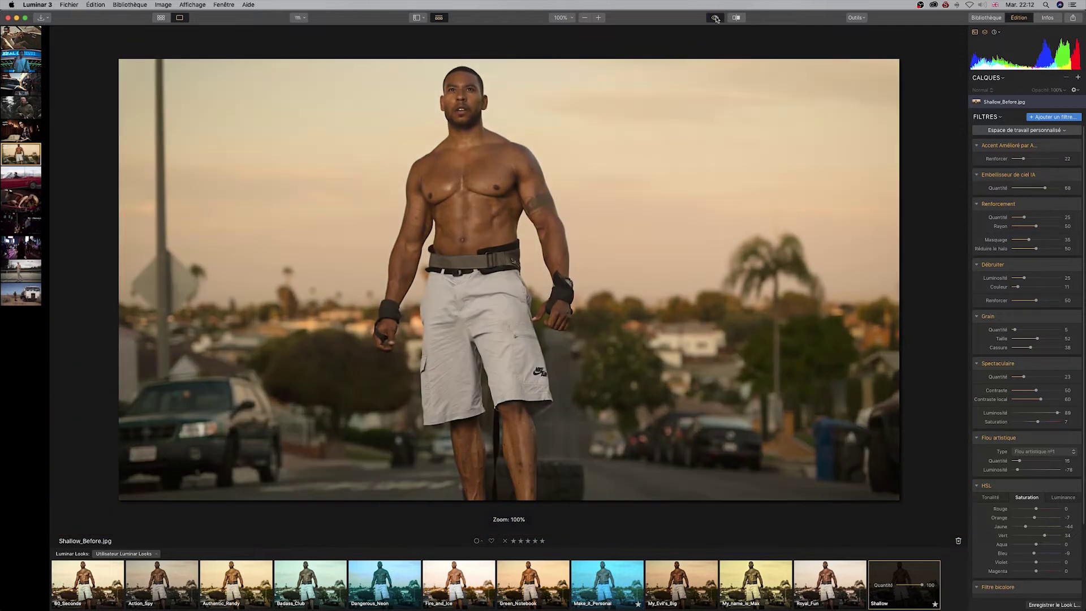
{"action": "left_click", "coordinate": [715, 17]}
{"action": "left_click", "coordinate": [715, 17]}
{"action": "left_click", "coordinate": [715, 18]}
{"action": "left_click", "coordinate": [716, 18]}
{"action": "left_click", "coordinate": [716, 18]}
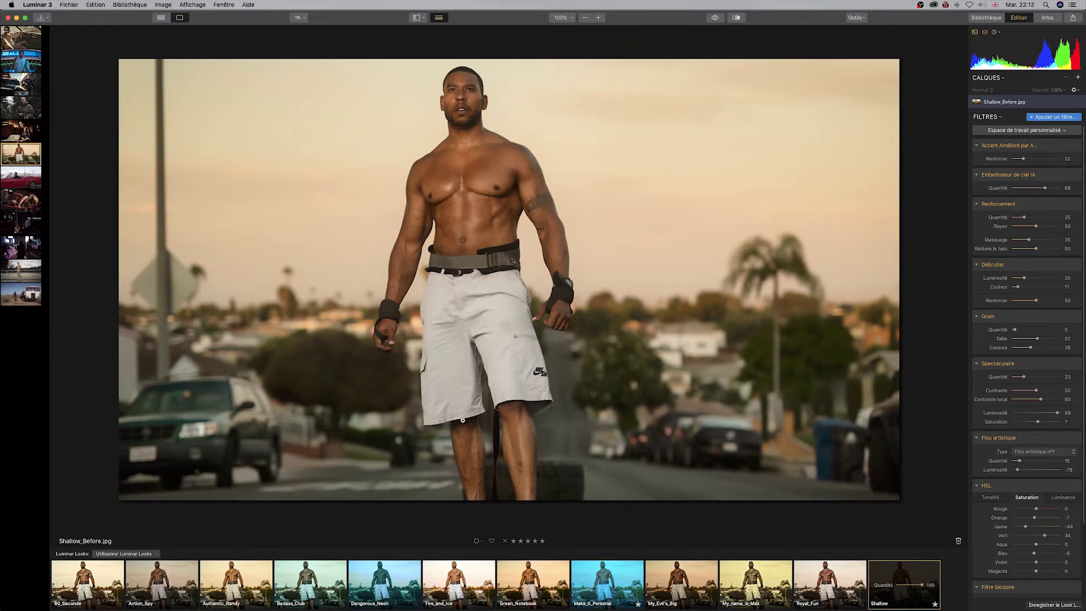
{"action": "left_click", "coordinate": [715, 17]}
{"action": "left_click", "coordinate": [716, 18]}
Apply the Green_Notebook look to Green_Notebook_Before.jpg and compare it with the original, including in split view
{"action": "left_click", "coordinate": [21, 177]}
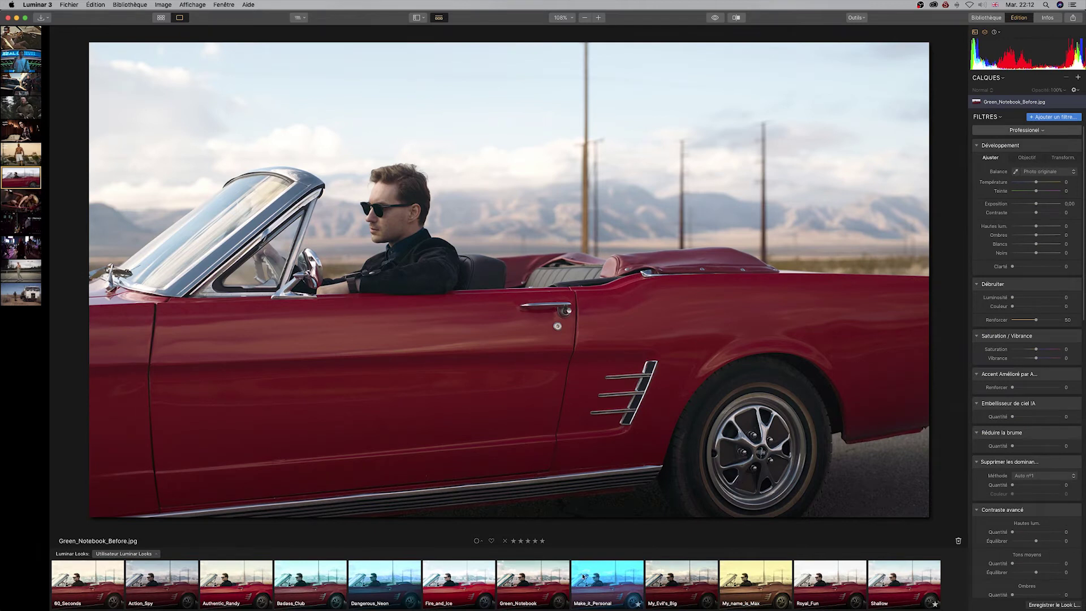
{"action": "left_click", "coordinate": [528, 579]}
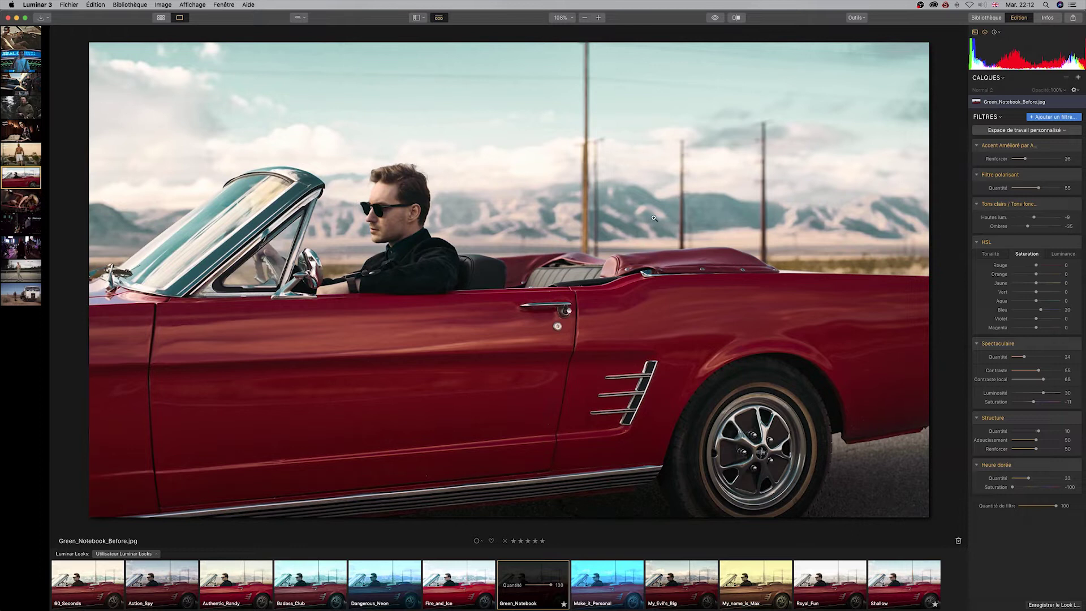
{"action": "left_click", "coordinate": [716, 18]}
{"action": "left_click", "coordinate": [716, 17]}
{"action": "left_click", "coordinate": [736, 18]}
{"action": "left_click_drag", "start_coordinate": [159, 218], "coordinate": [132, 263]}
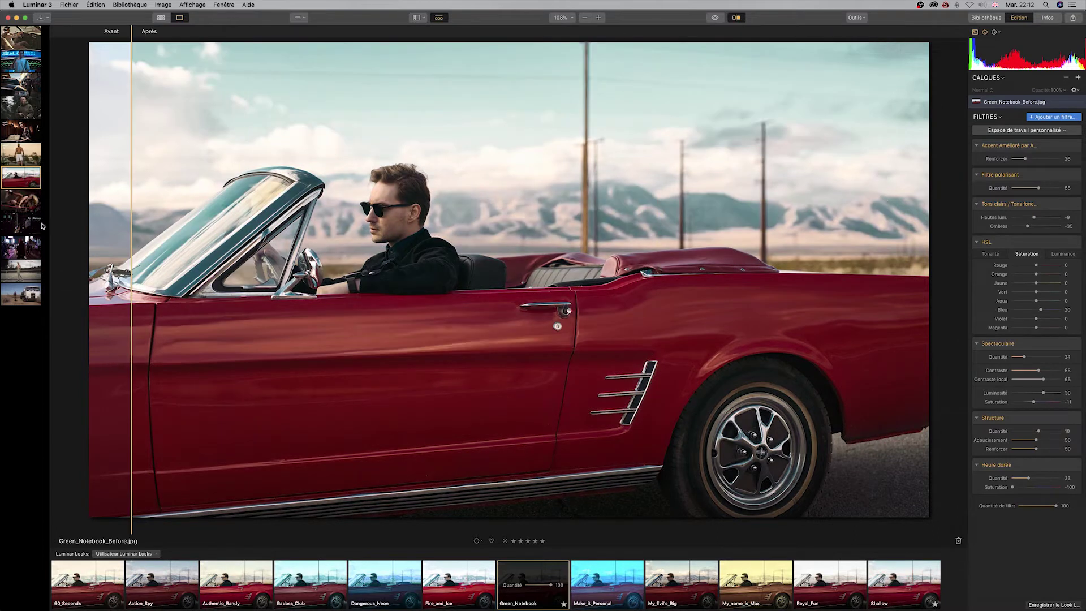
Apply the Authentic_Randy look to Authentic_Randy_Before.jpg and compare it with the original
{"action": "left_click", "coordinate": [21, 205]}
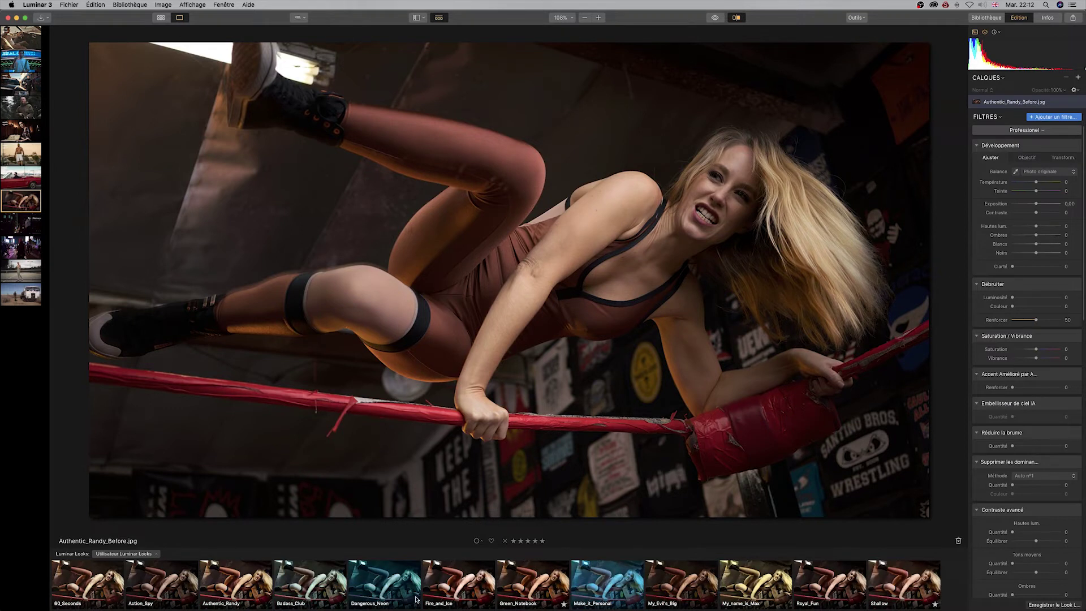
{"action": "left_click", "coordinate": [228, 591]}
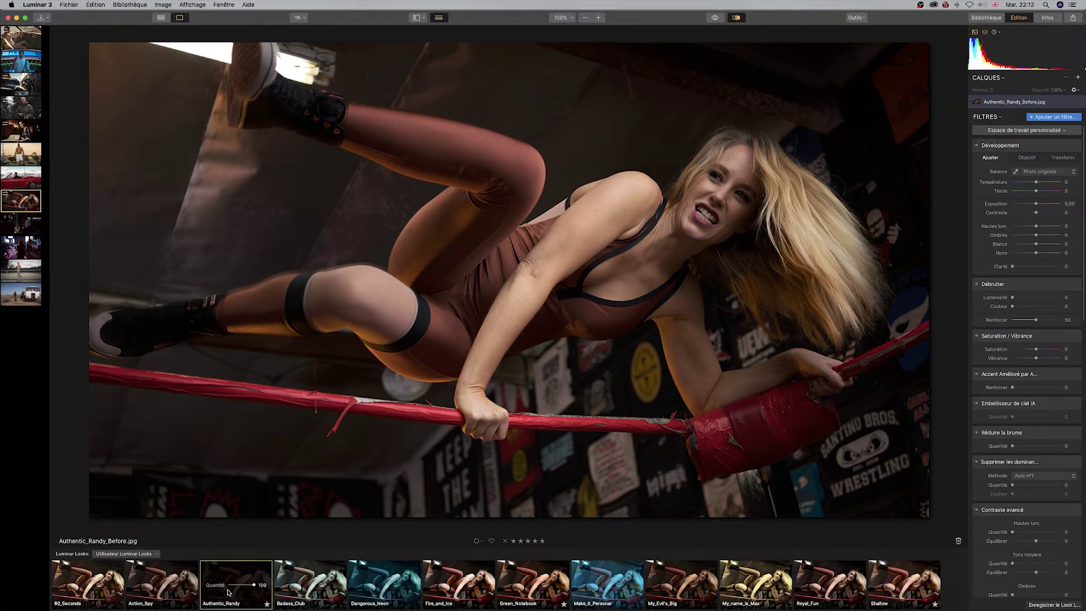
{"action": "left_click", "coordinate": [718, 18]}
{"action": "left_click", "coordinate": [716, 19]}
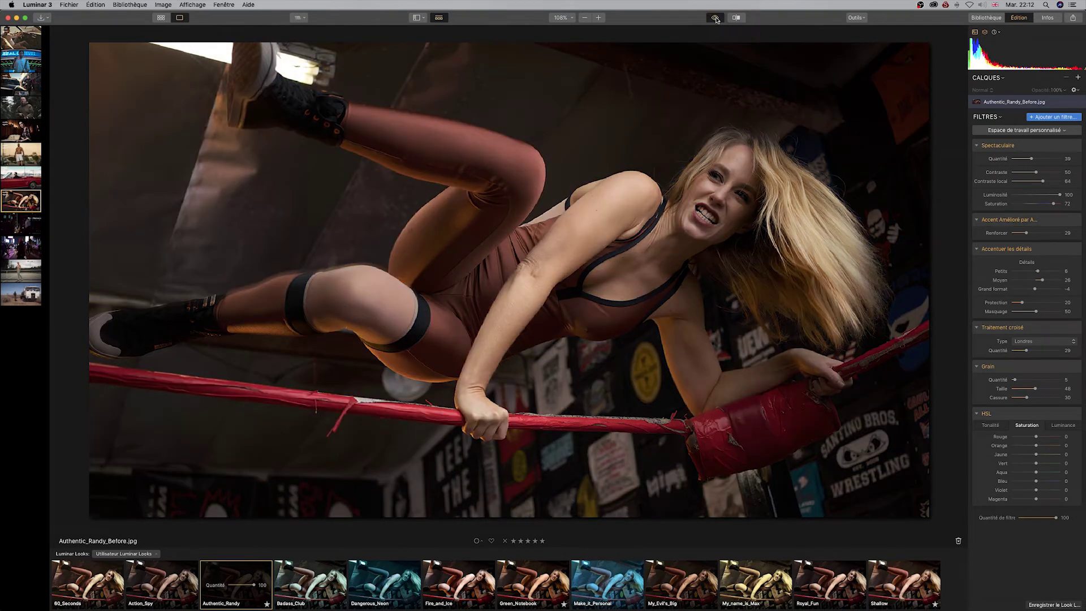
Compare the Authentic_Randy look with its original as a full image and in split view, moving the divider off the photo
{"action": "left_click", "coordinate": [716, 19]}
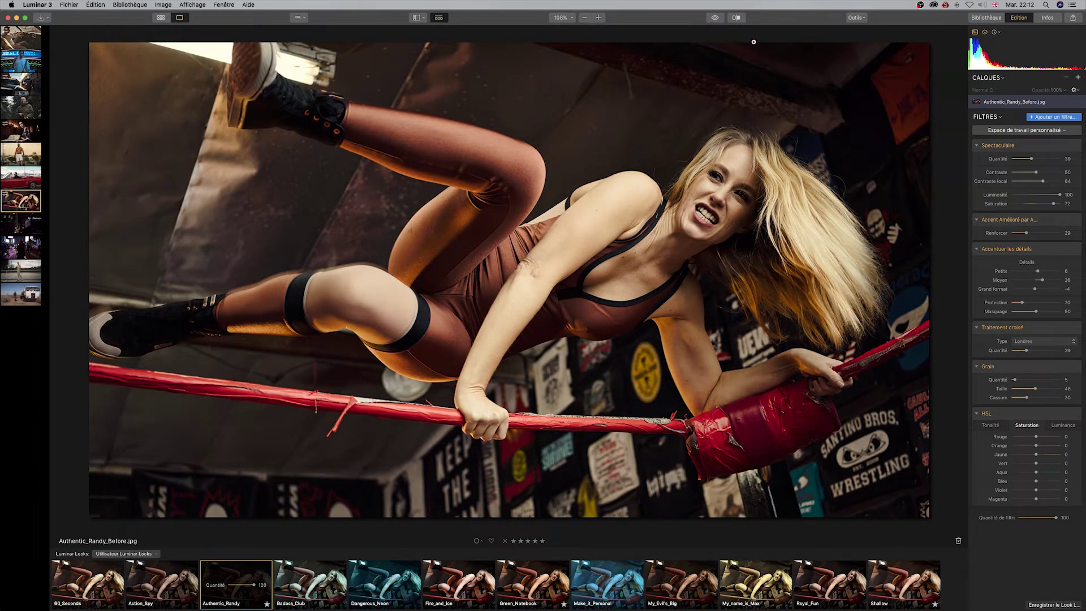
{"action": "left_click", "coordinate": [736, 18]}
{"action": "left_click_drag", "start_coordinate": [133, 192], "coordinate": [2, 222]}
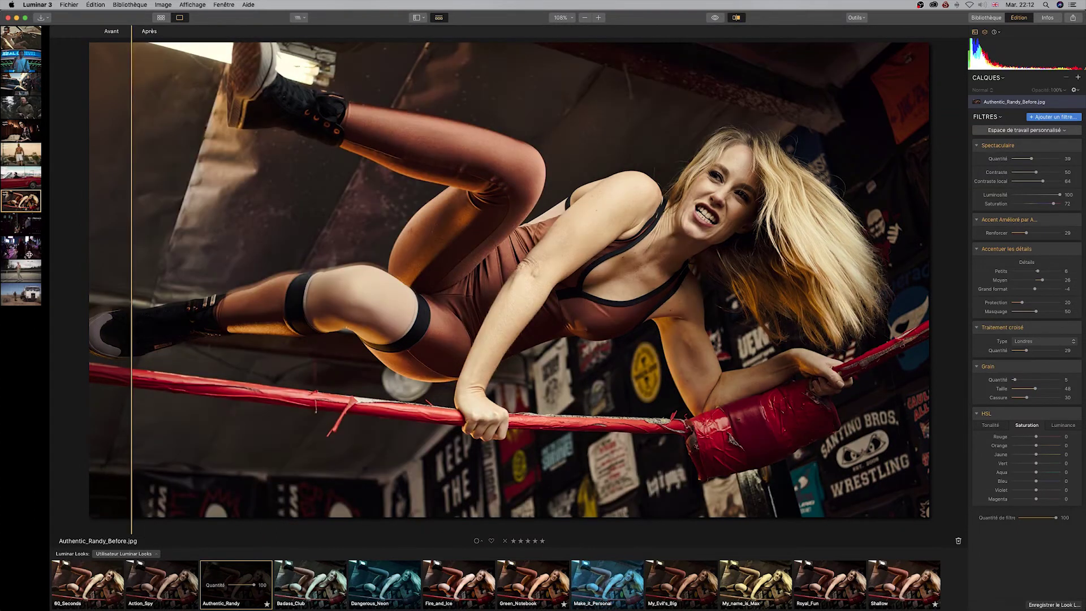
Open Badass_Club_Before.jpg and apply the Badass_Club look to it
{"action": "left_click", "coordinate": [25, 233]}
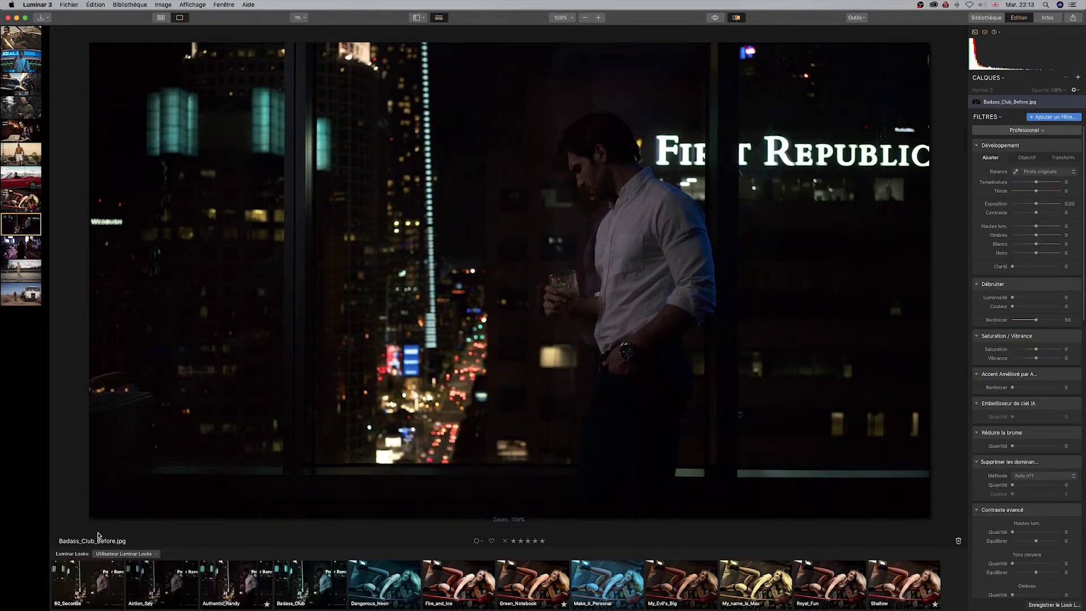
{"action": "left_click", "coordinate": [275, 584]}
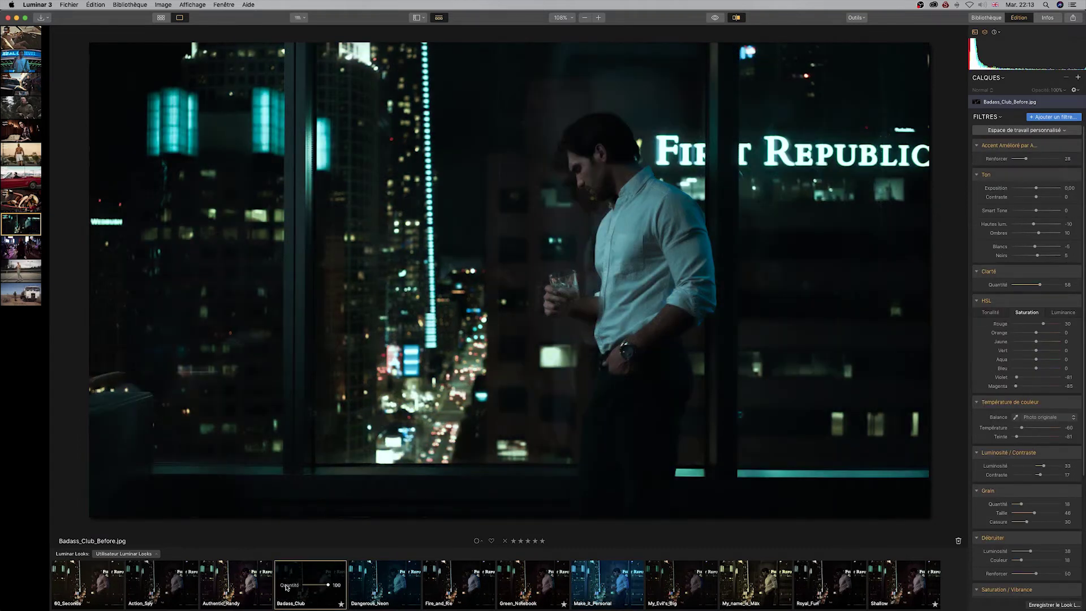
Apply the Dangerous_Neon look to Dangerous_Neon_Before.jpg and compare it with the original
{"action": "key", "text": "Right"}
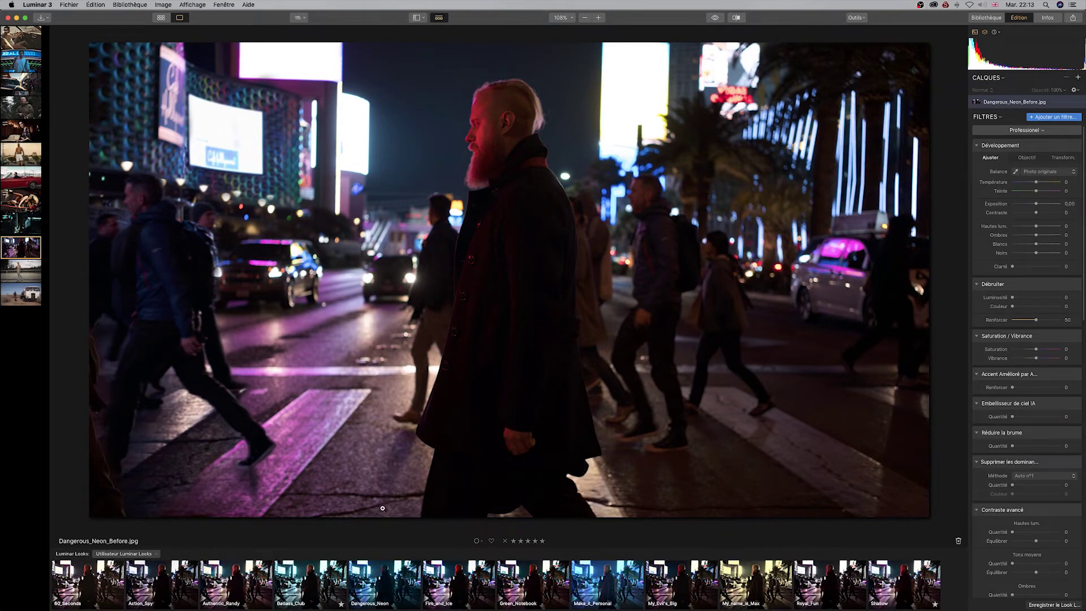
{"action": "left_click", "coordinate": [400, 583]}
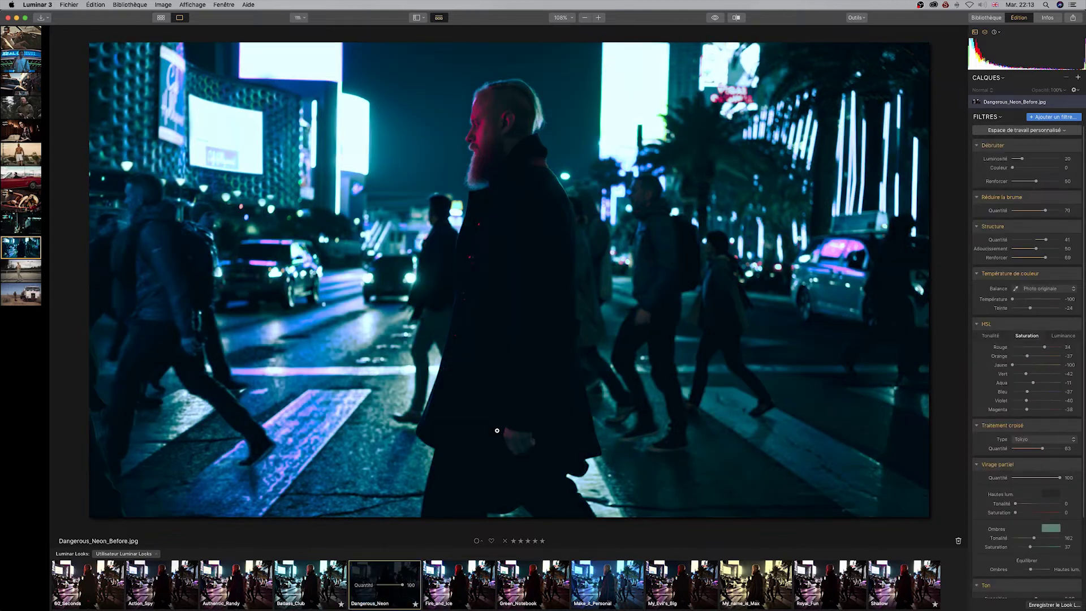
{"action": "left_click", "coordinate": [715, 17]}
{"action": "left_click", "coordinate": [715, 18]}
Apply the Fire_and_Ice look to Fire_and_Ice_Before.jpg and compare it with the original
{"action": "left_click", "coordinate": [15, 274]}
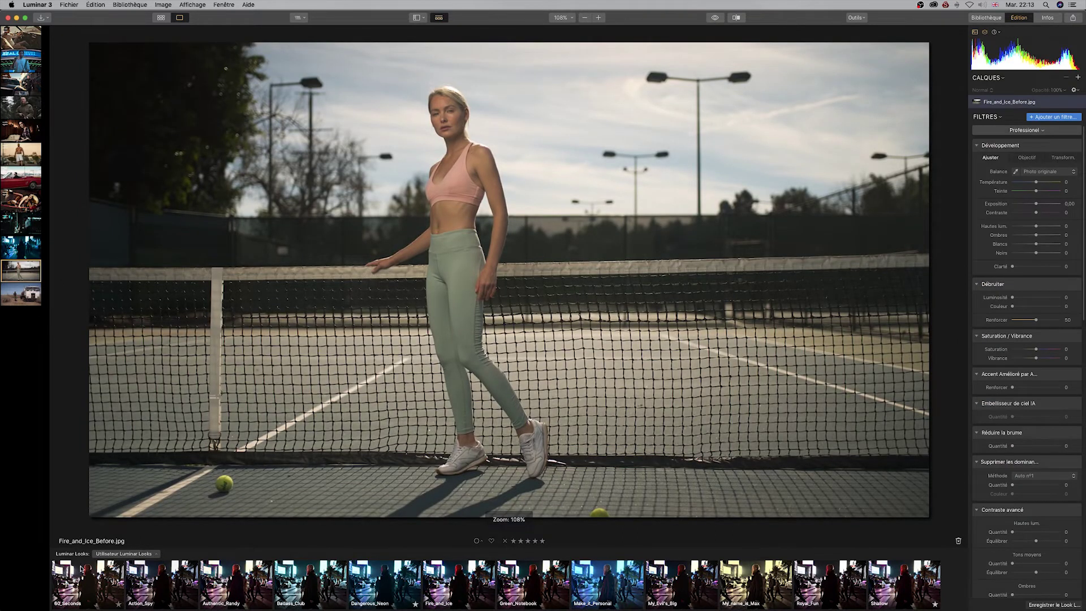
{"action": "left_click", "coordinate": [453, 598]}
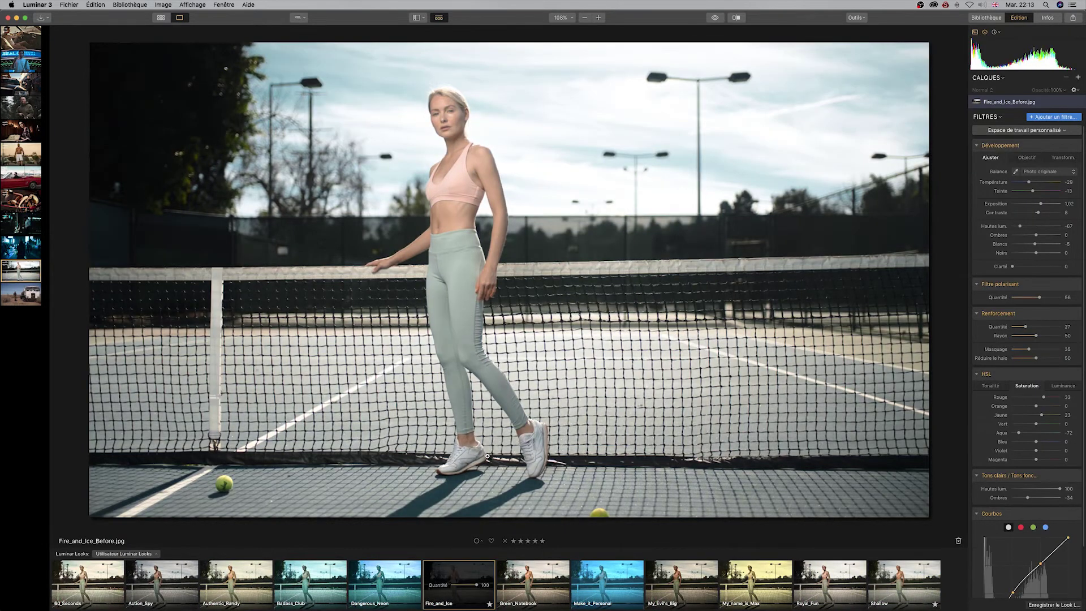
{"action": "left_click", "coordinate": [715, 18]}
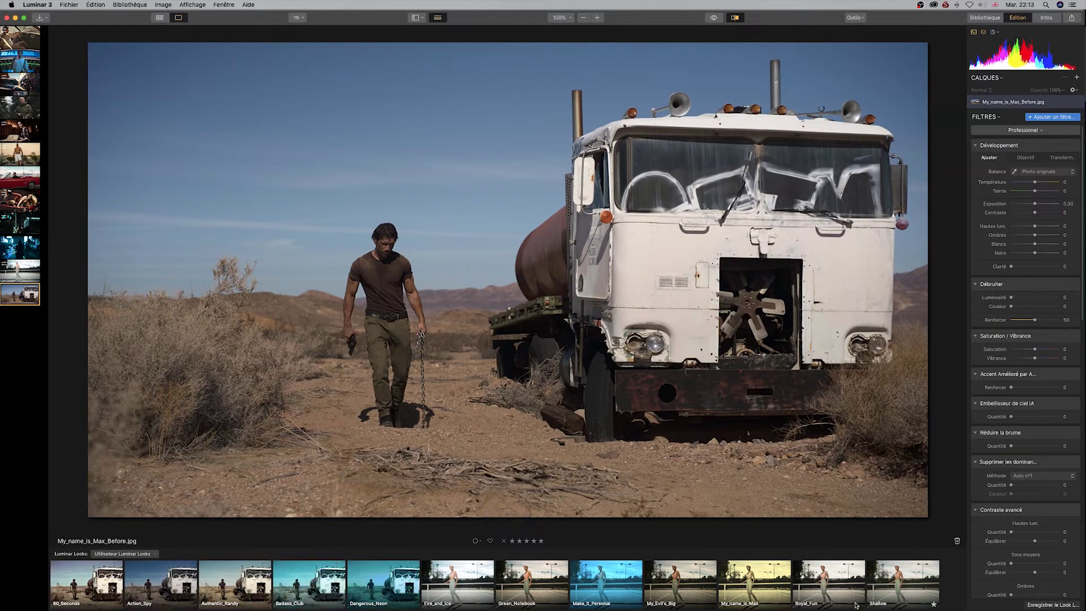
Apply the My_name_is_Max look to My_name_is_Max_Before.jpg and compare it with the original several times
{"action": "left_click", "coordinate": [756, 578]}
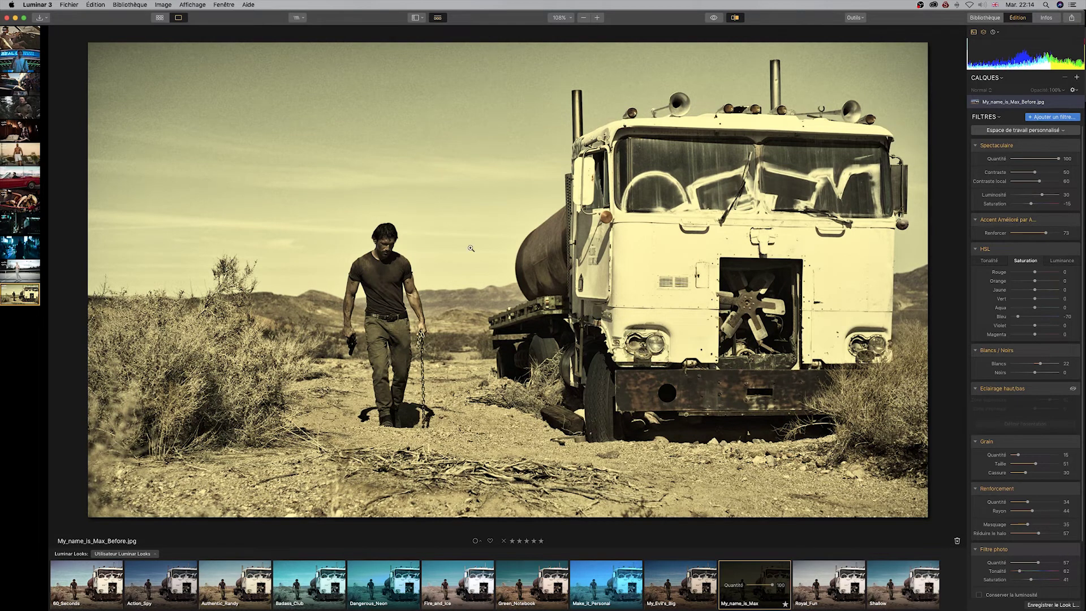
{"action": "left_click", "coordinate": [713, 18]}
{"action": "left_click", "coordinate": [714, 17]}
{"action": "left_click", "coordinate": [714, 18]}
{"action": "left_click", "coordinate": [714, 18]}
Try the My_name_is_Max look at amounts of 42 and 100, and settle on 45
{"action": "mouse_move", "coordinate": [775, 586]}
{"action": "left_mouse_down"}
{"action": "mouse_move", "coordinate": [750, 587]}
{"action": "mouse_move", "coordinate": [758, 597]}
{"action": "left_mouse_up"}
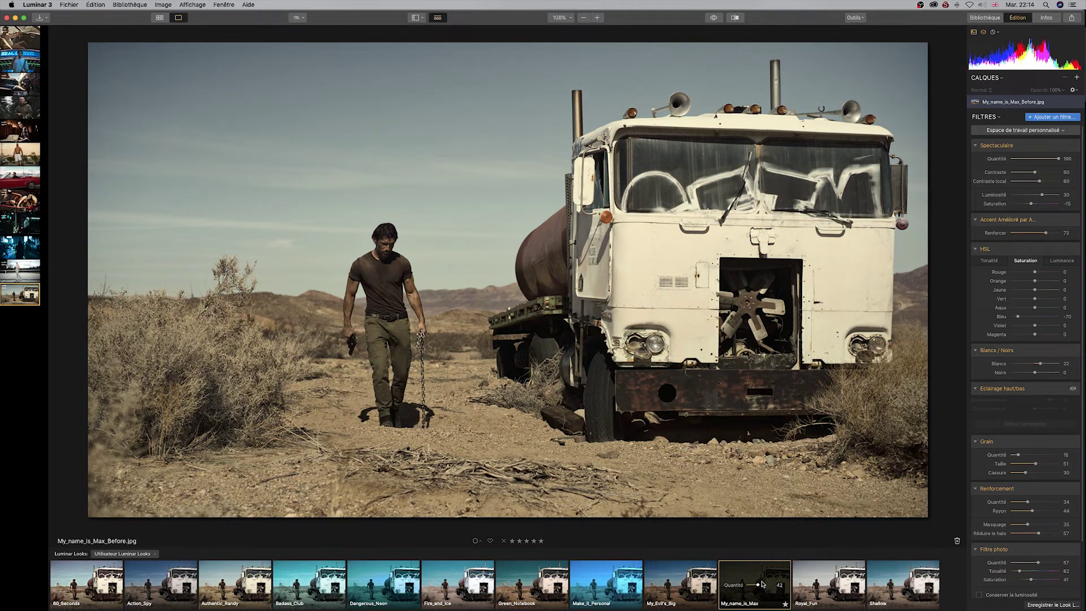
{"action": "left_click_drag", "start_coordinate": [758, 588], "coordinate": [777, 595]}
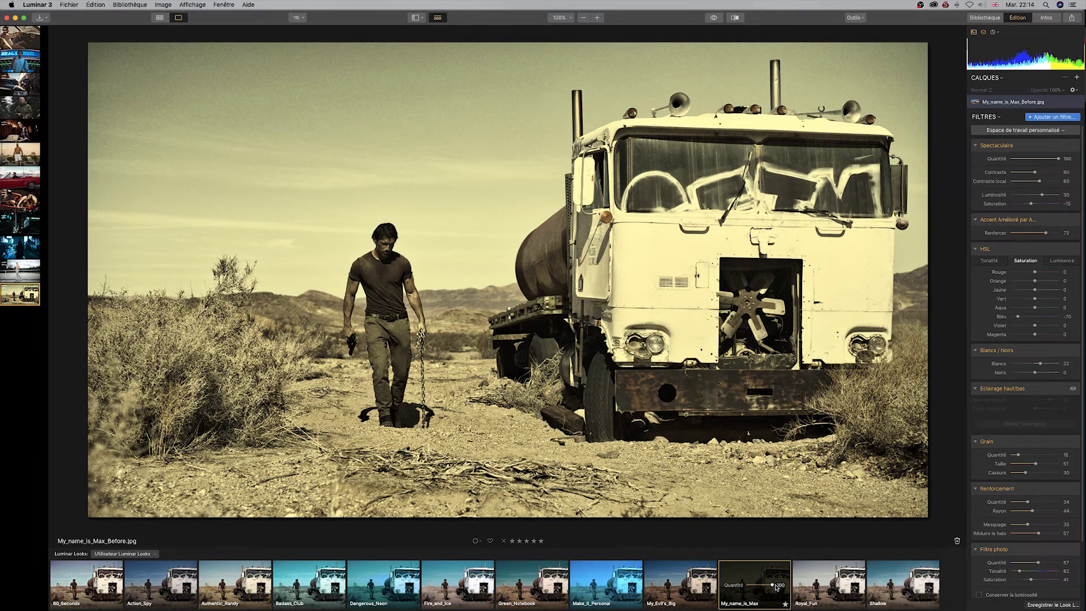
{"action": "left_click_drag", "start_coordinate": [770, 586], "coordinate": [759, 589]}
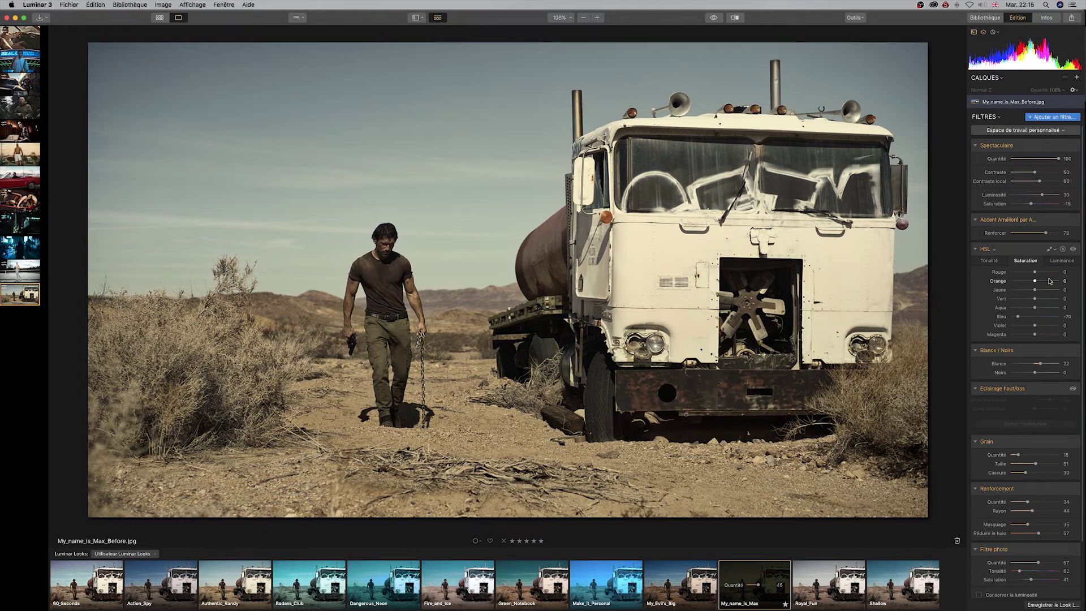
Try a Luminosité of -14 in the Spectaculaire filter, and reapply the My_name_is_Max look at an amount of 43
{"action": "mouse_move", "coordinate": [1042, 194]}
{"action": "left_mouse_down"}
{"action": "mouse_move", "coordinate": [1030, 196]}
{"action": "mouse_move", "coordinate": [1040, 175]}
{"action": "left_mouse_up"}
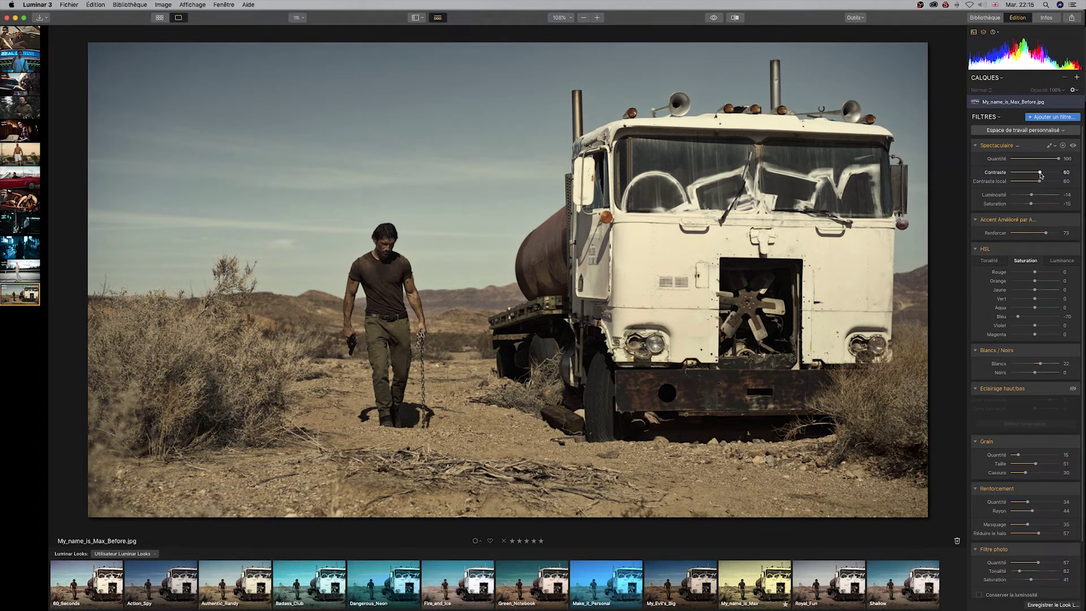
{"action": "left_click", "coordinate": [756, 583]}
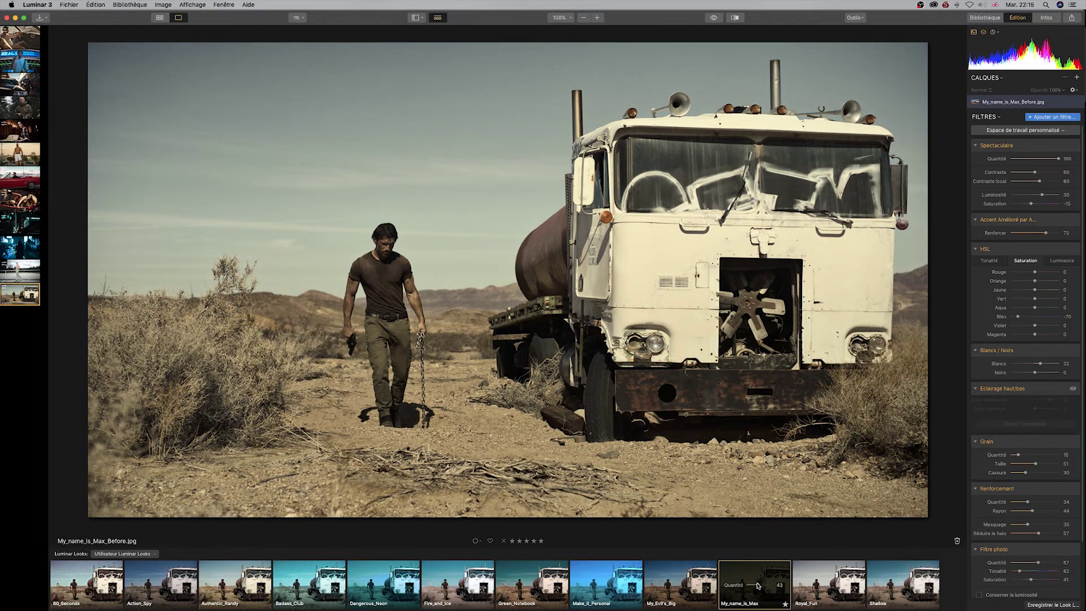